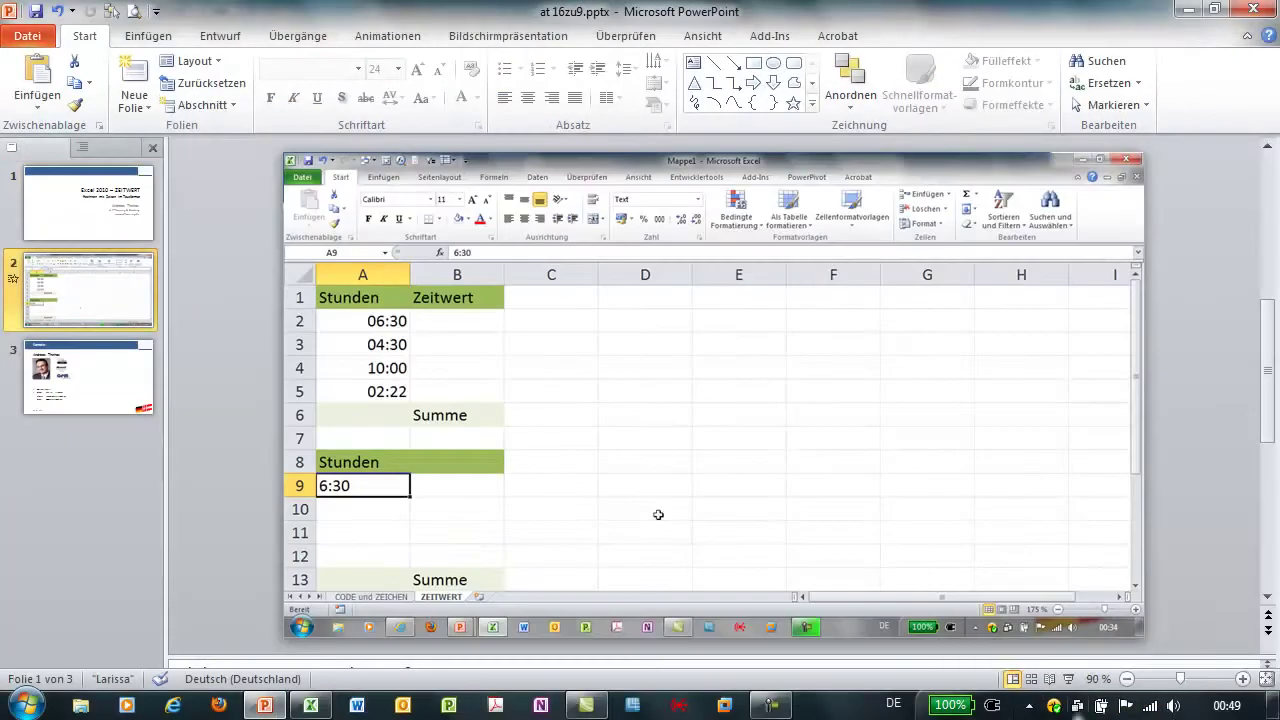
Step: Switch from PowerPoint to the Excel workbook with the Stunden and Zeitwert table
left_click(321, 707)
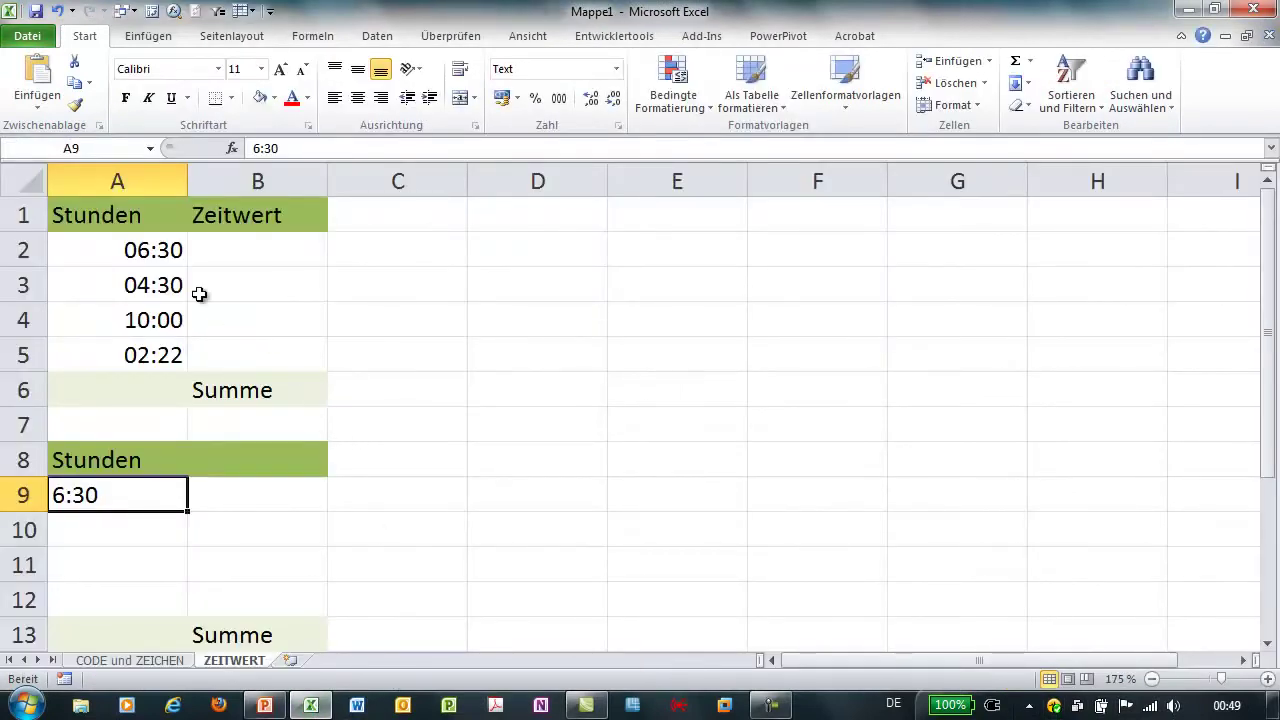
Step: Check the four times in A2:A5 and total them in A6 with =SUMME(A2:A5)
left_click(163, 257)
left_click(156, 283)
left_click(152, 316)
left_click(148, 348)
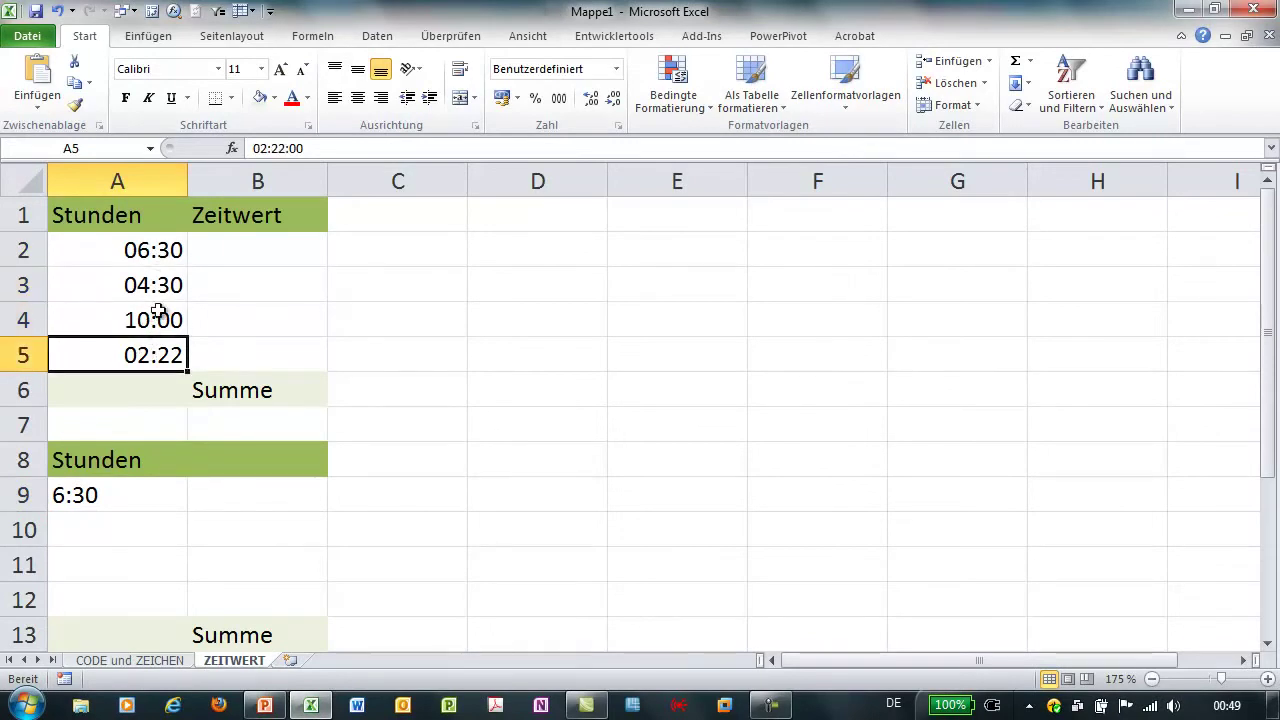
left_click(145, 385)
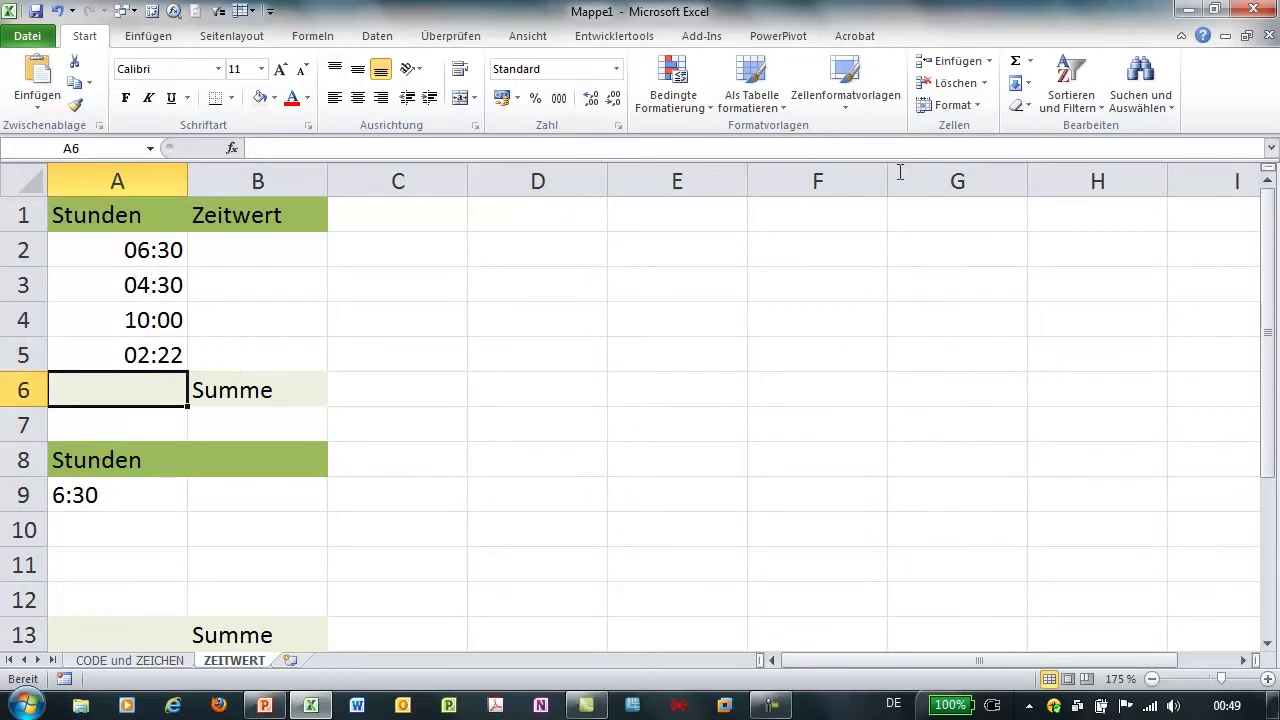
left_click(1015, 62)
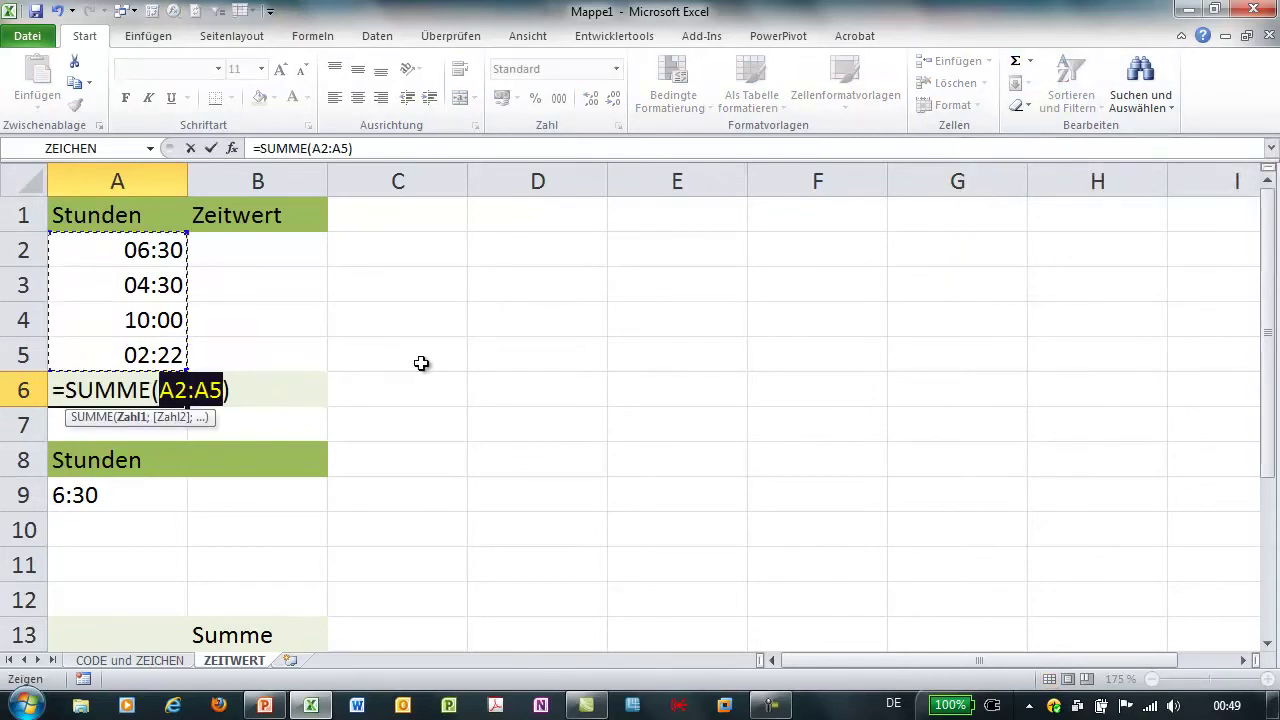
key("Return")
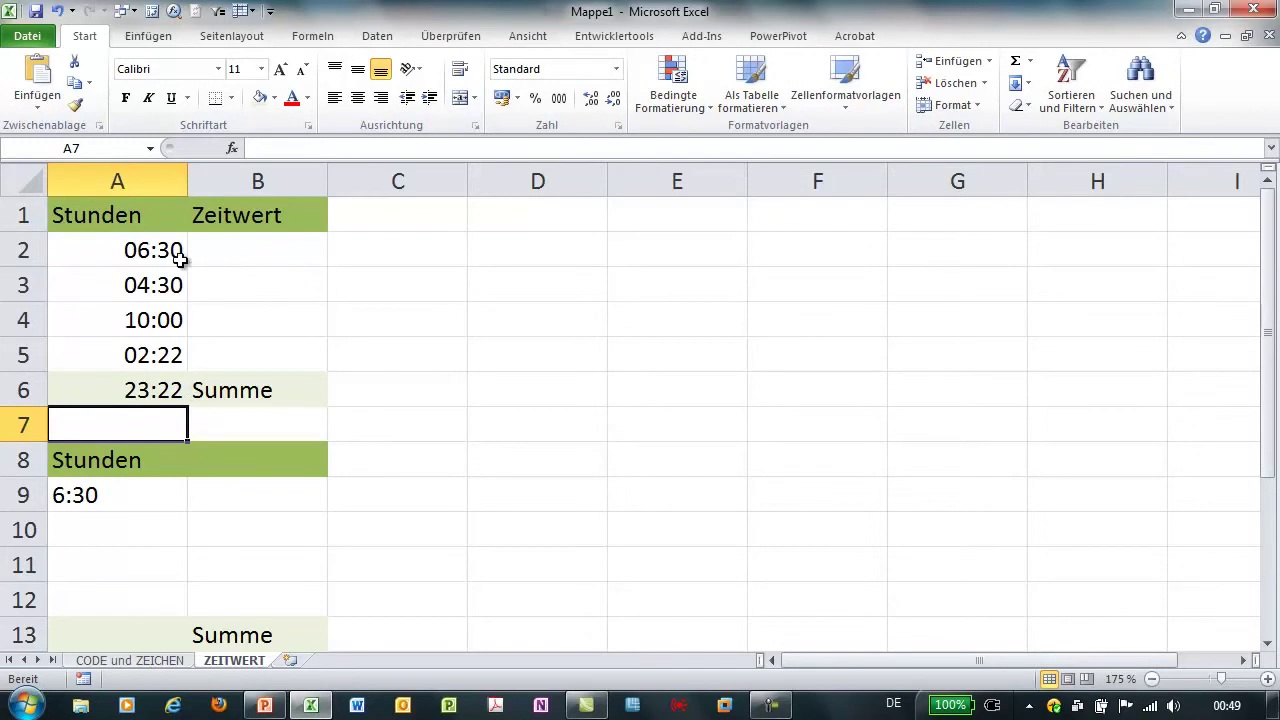
Step: Copy A2:A5 and paste them into B2:B5 as values only, showing decimals like 0,27083333
left_click_drag(177, 251, 150, 345)
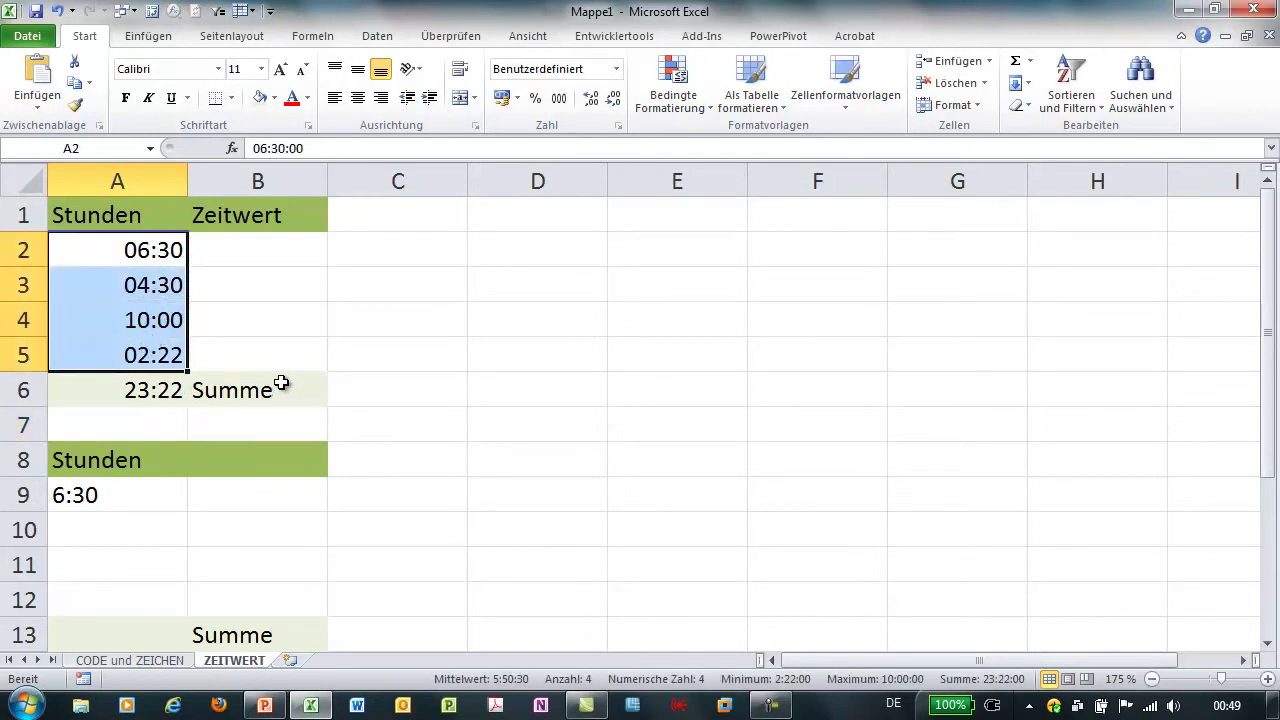
key("ctrl+c")
left_click(262, 252)
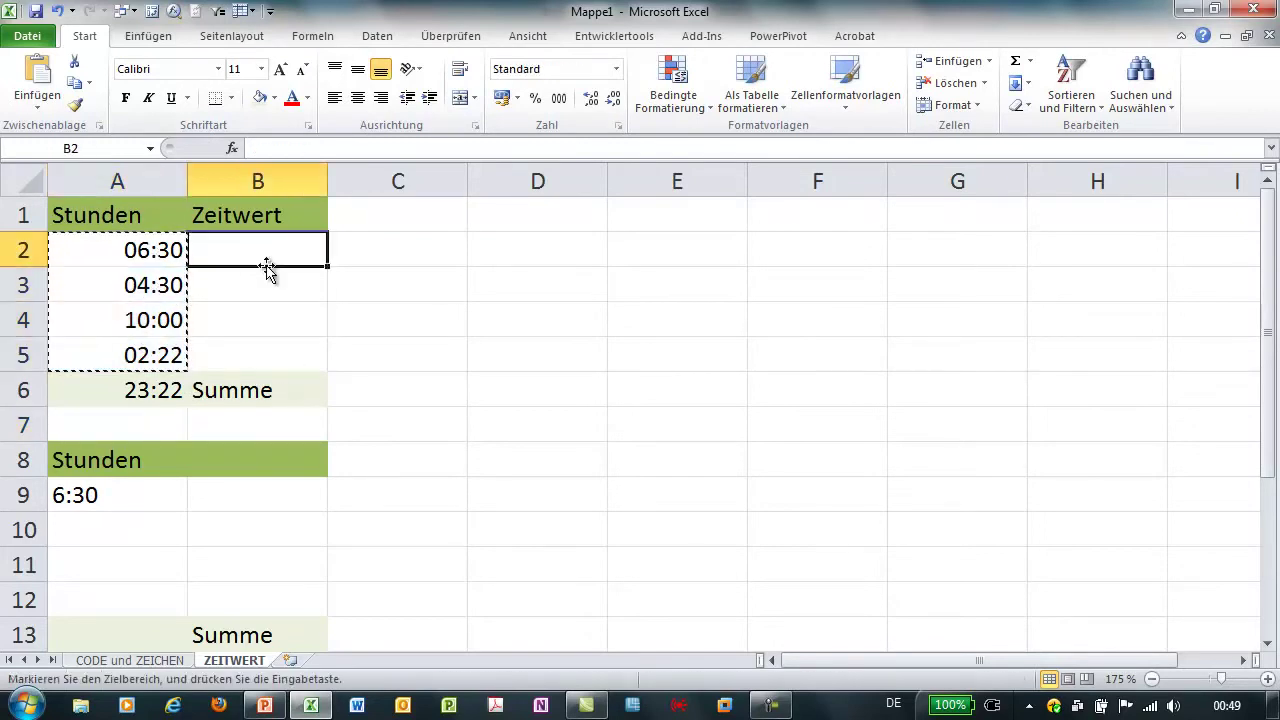
right_click(264, 257)
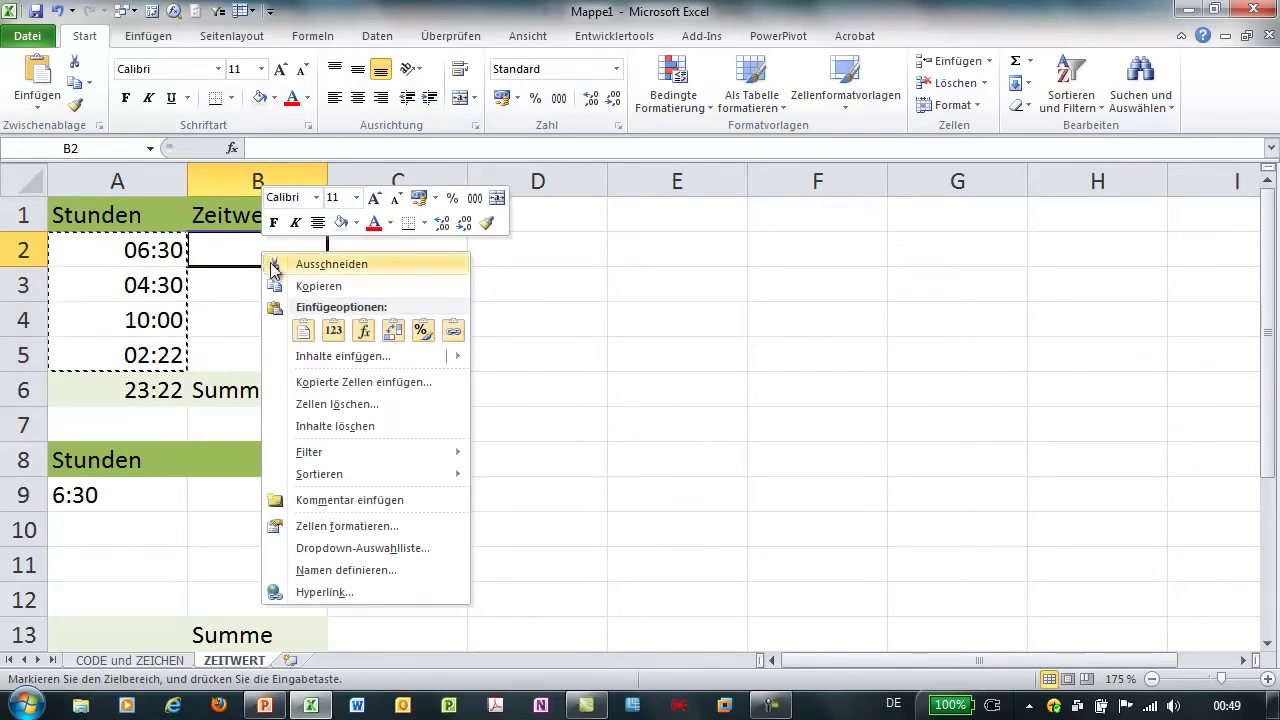
left_click(303, 333)
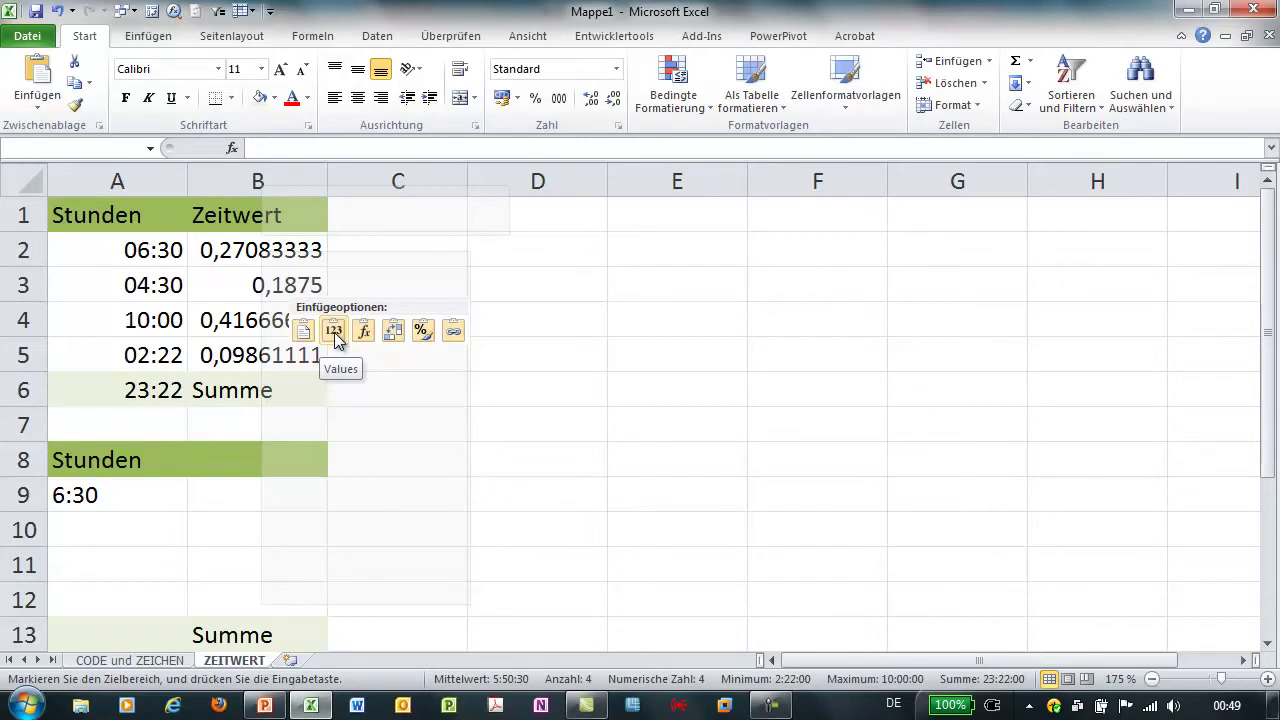
left_click(334, 333)
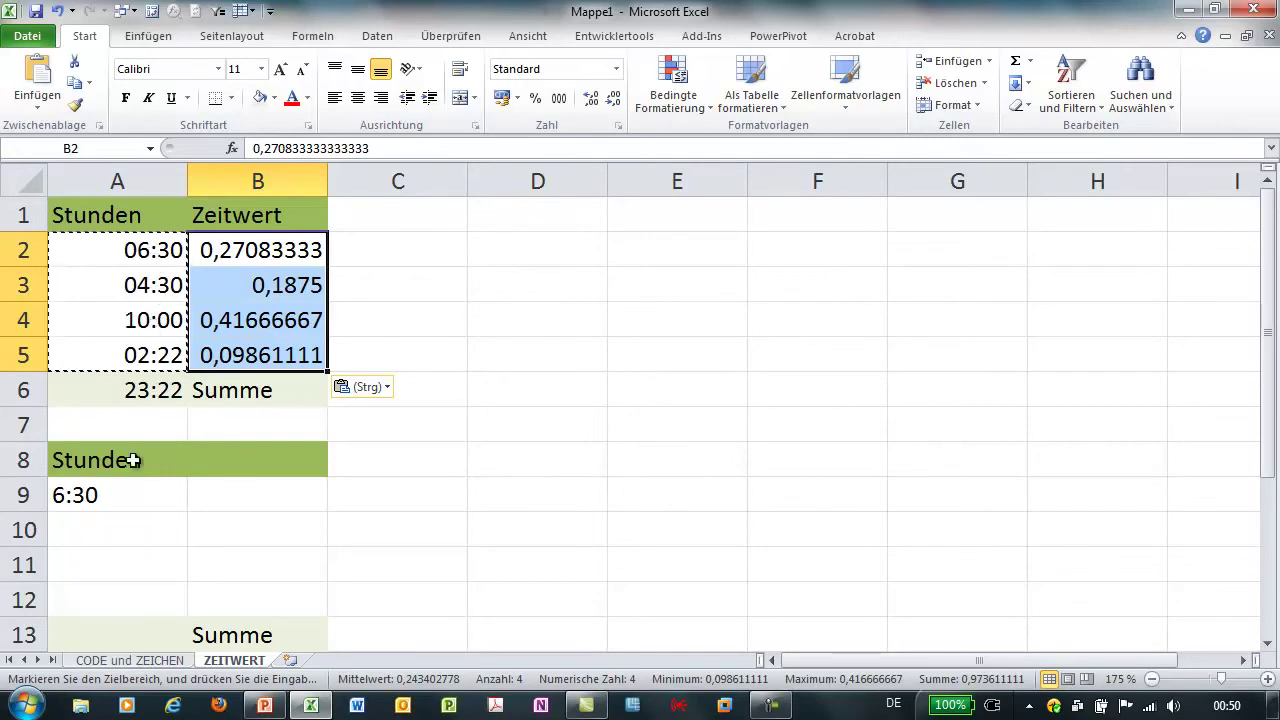
left_click(120, 502)
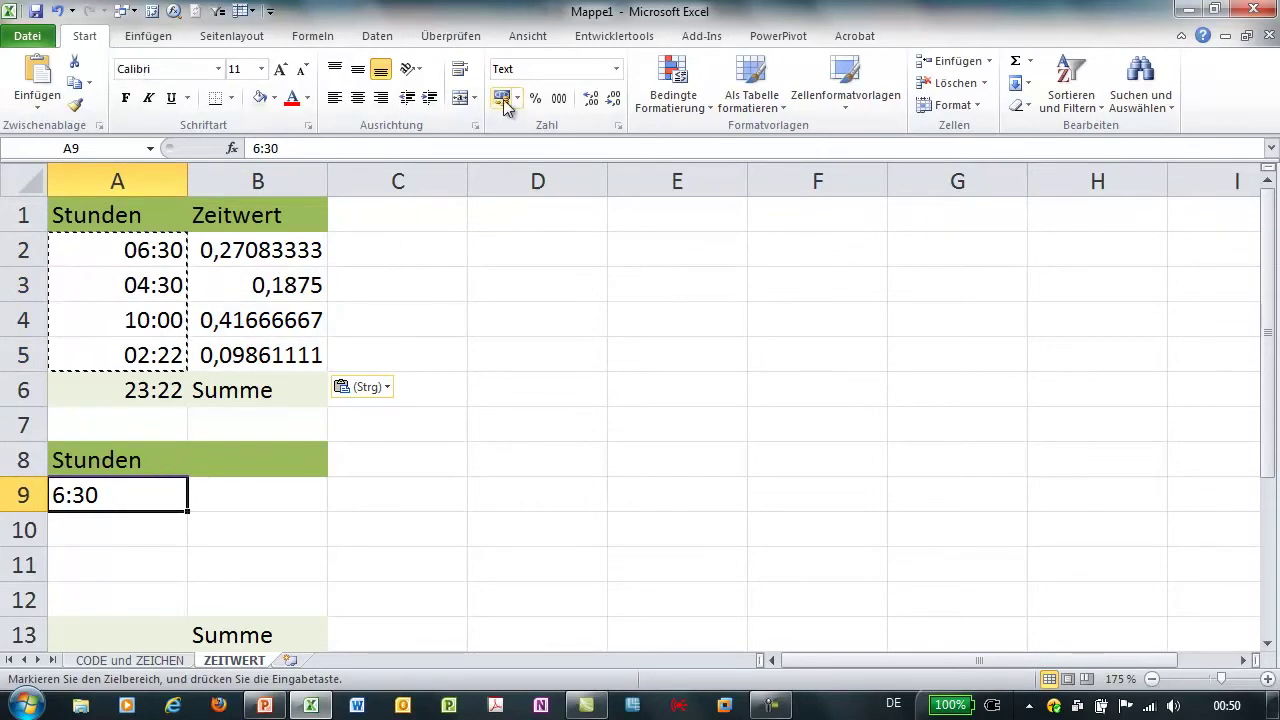
left_click(127, 540)
left_click(134, 500)
left_click(134, 526)
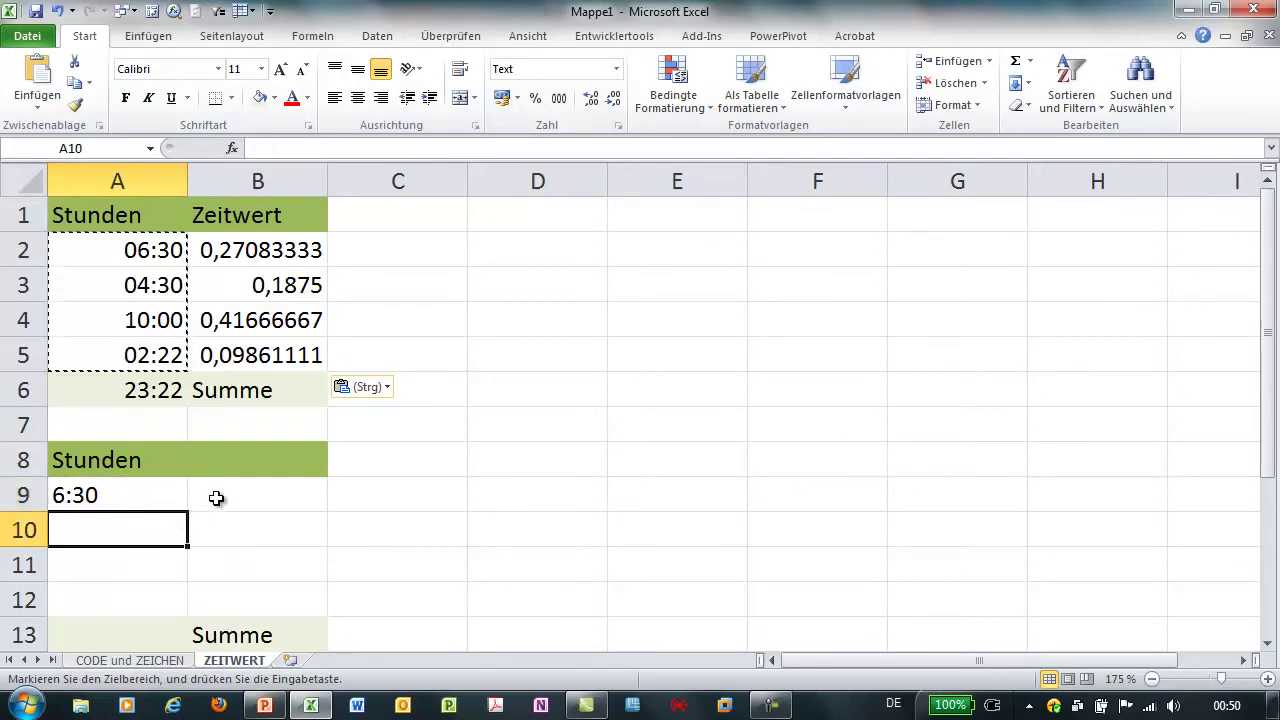
key("ctrl+1")
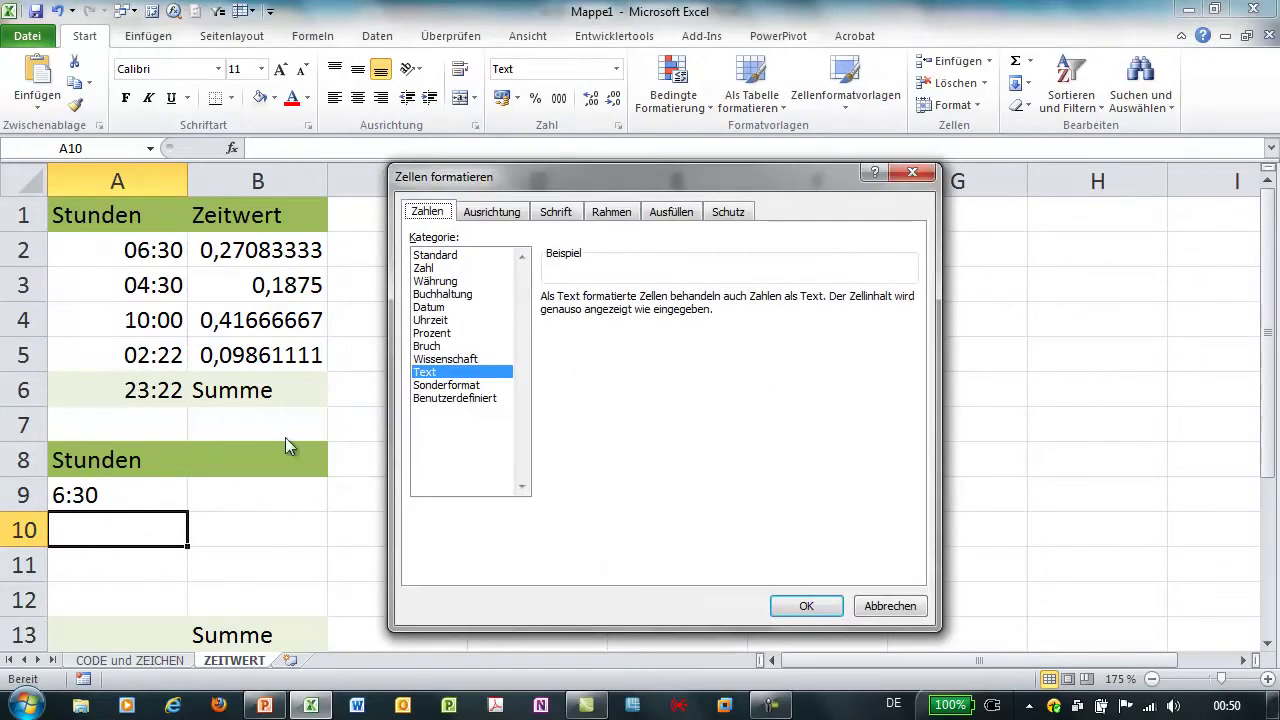
left_click(806, 610)
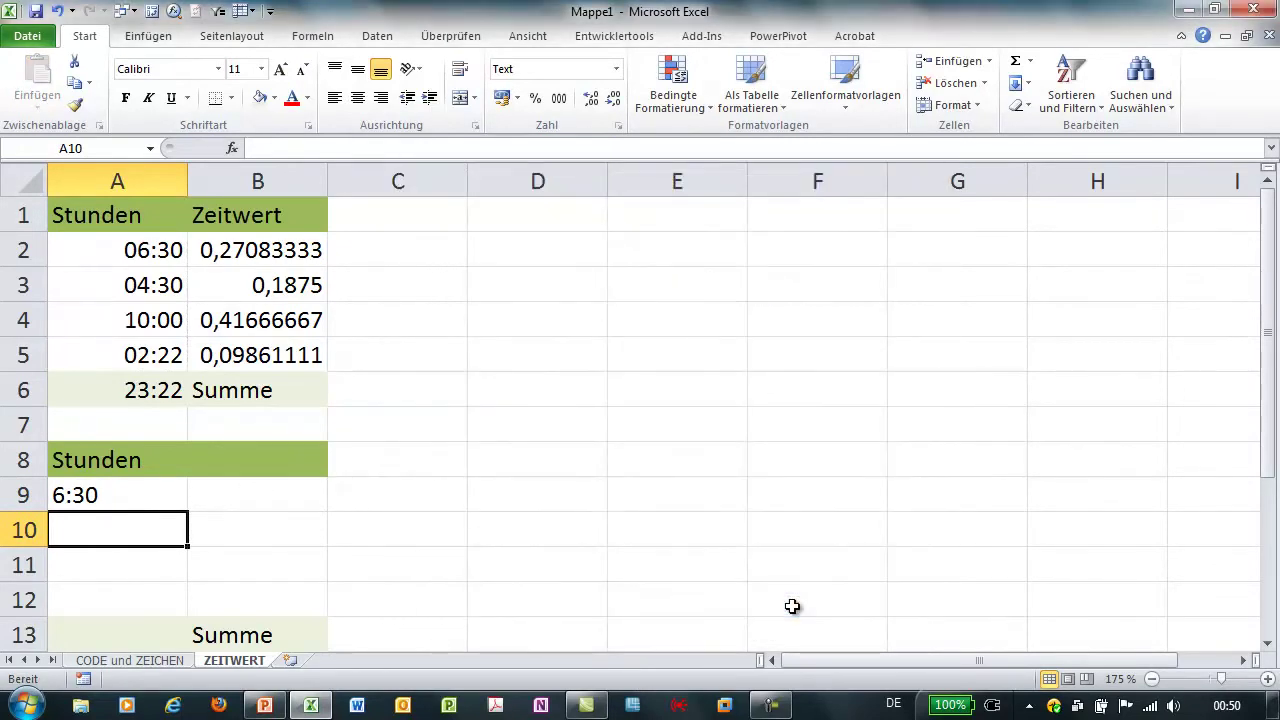
type("4:30")
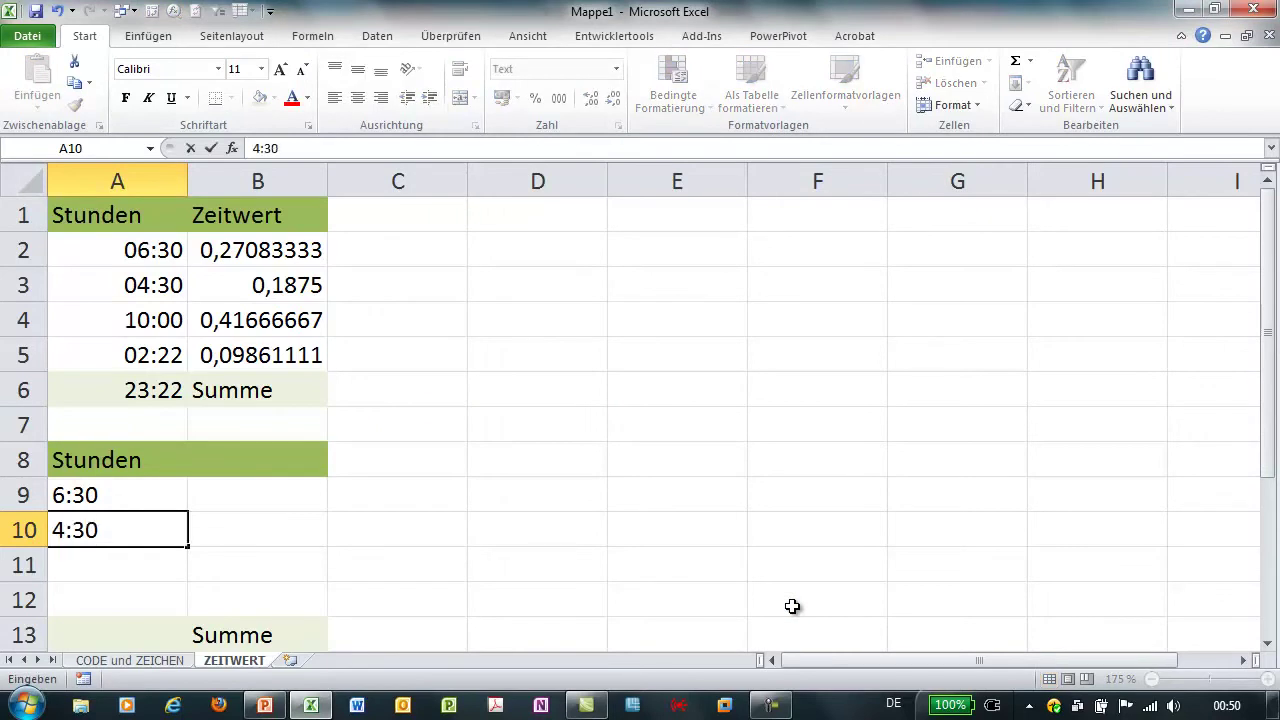
key("Return")
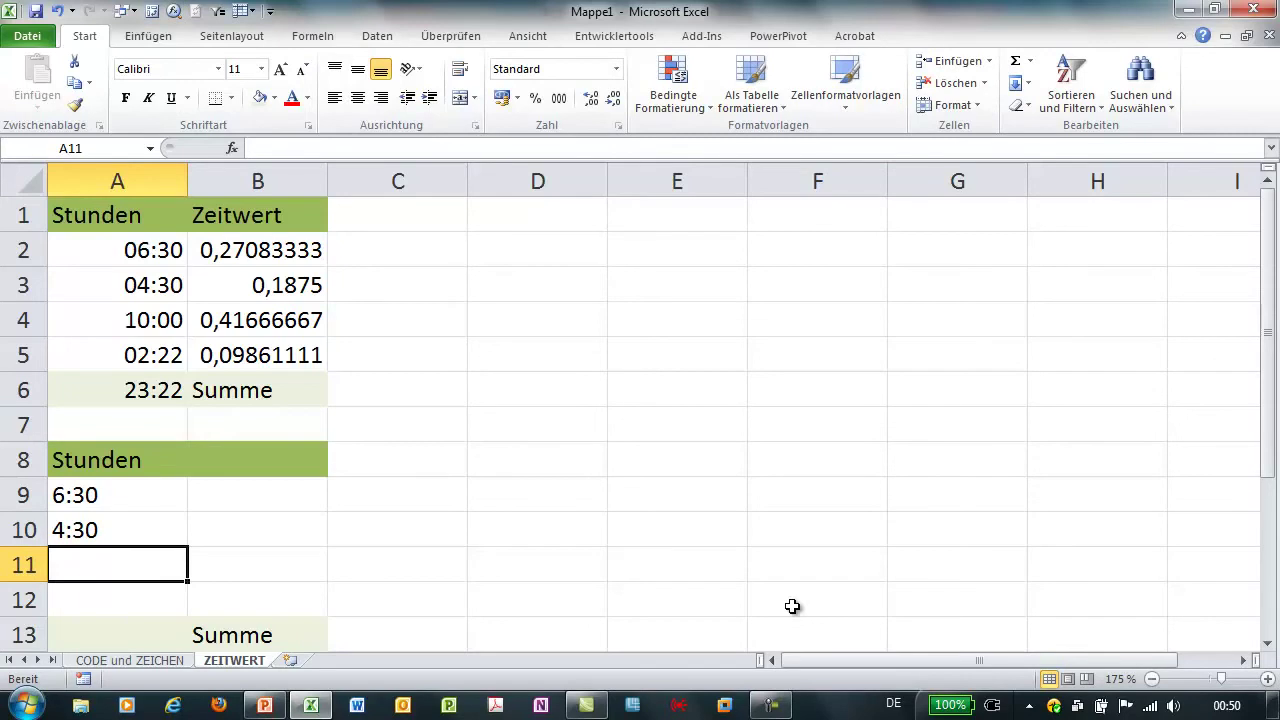
type("'10:")
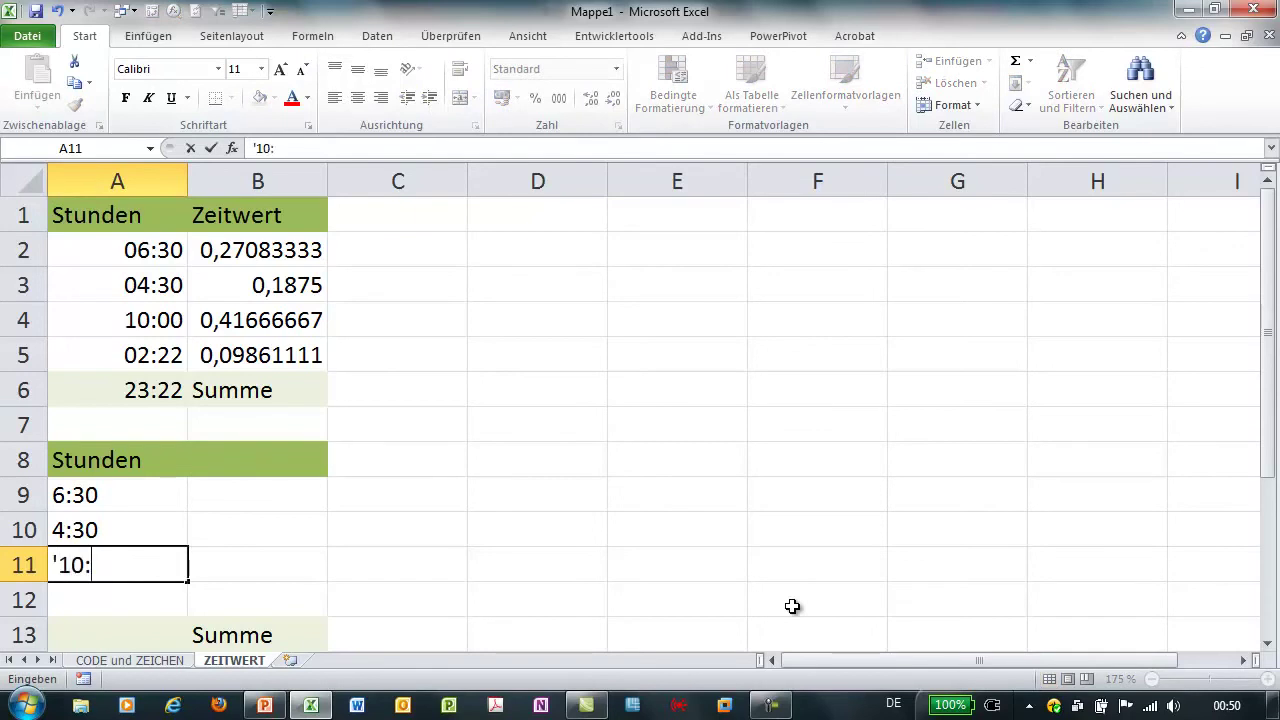
type("30")
key("Return")
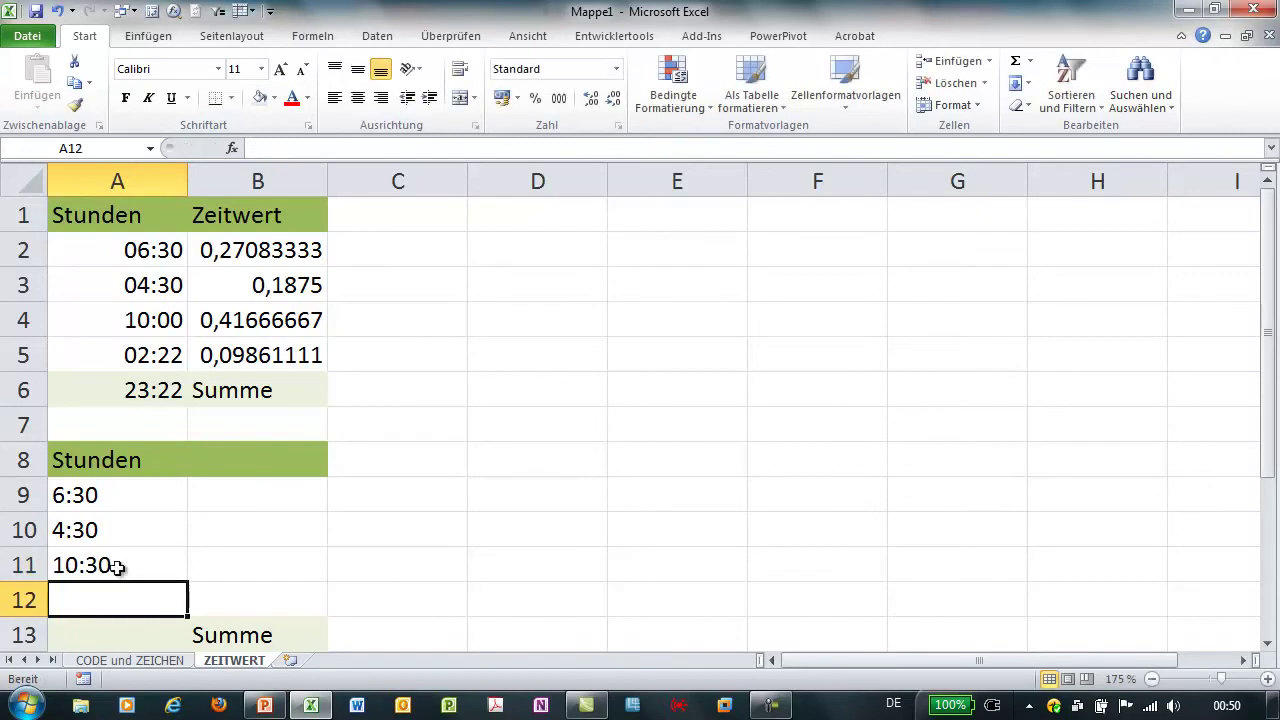
left_click(64, 567)
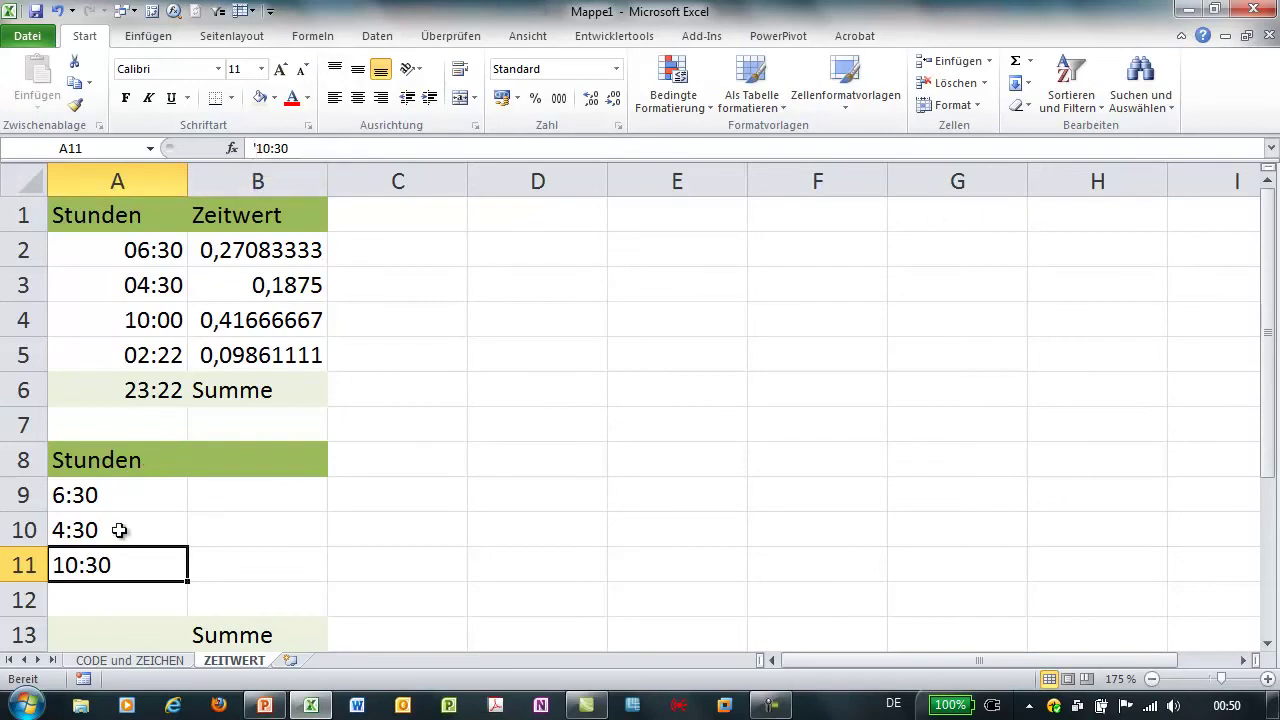
left_click(97, 630)
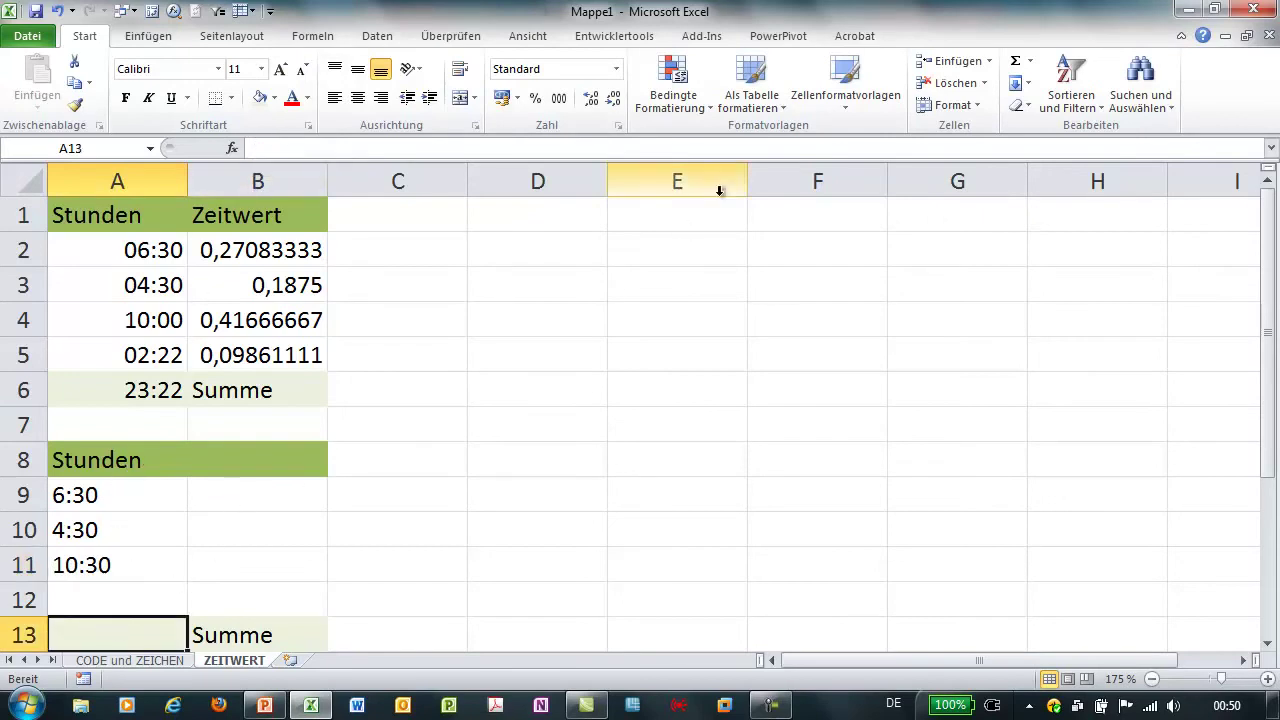
left_click(1017, 66)
left_click_drag(80, 495, 109, 601)
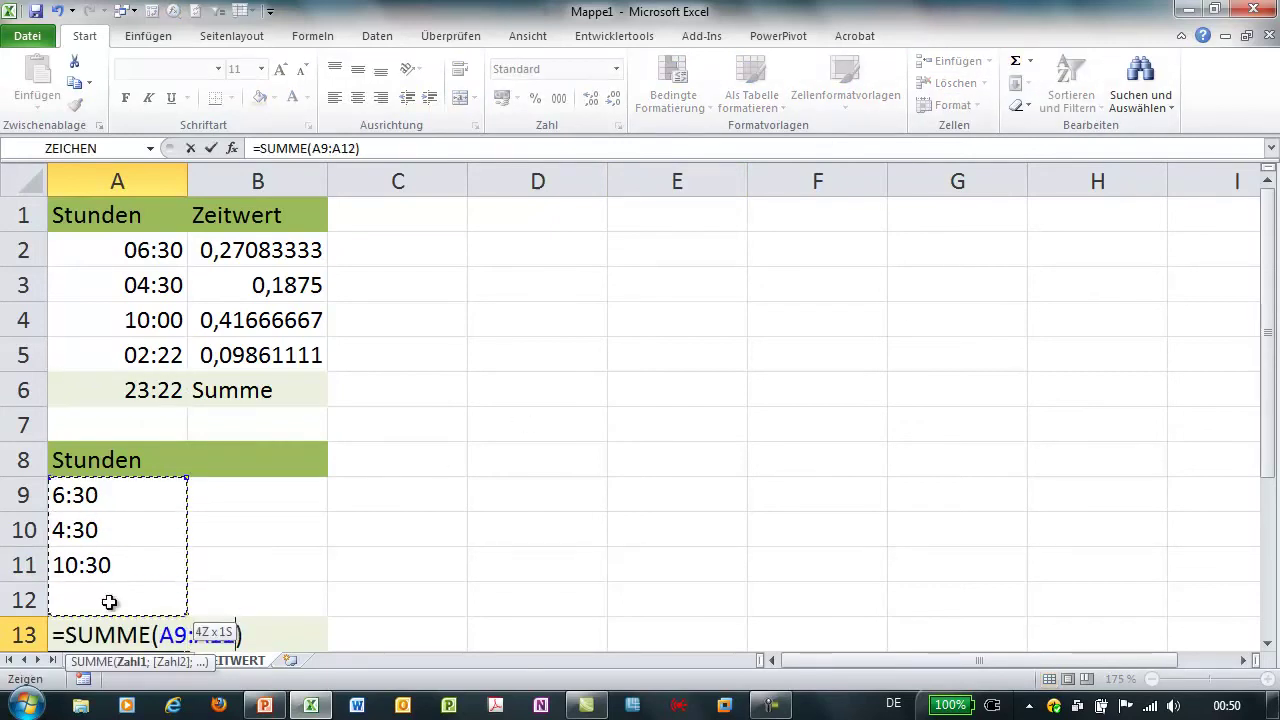
key("Return")
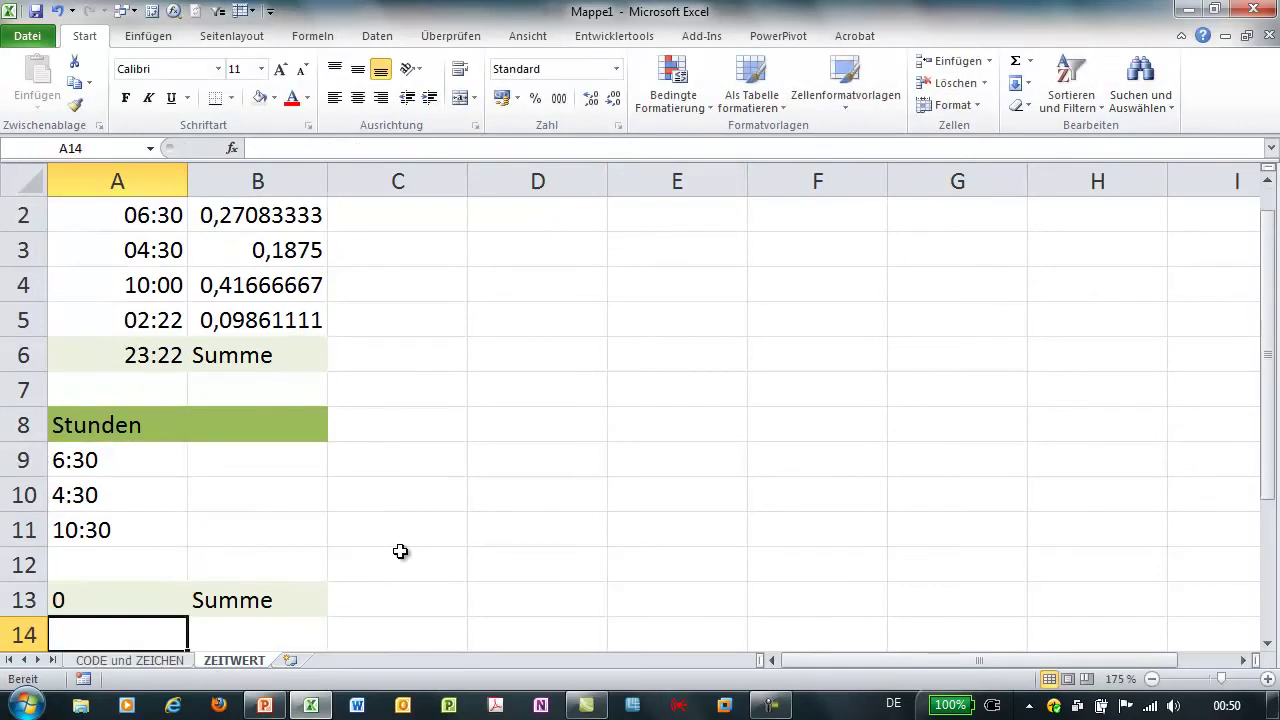
left_click(125, 463)
left_click(122, 494)
left_click(117, 537)
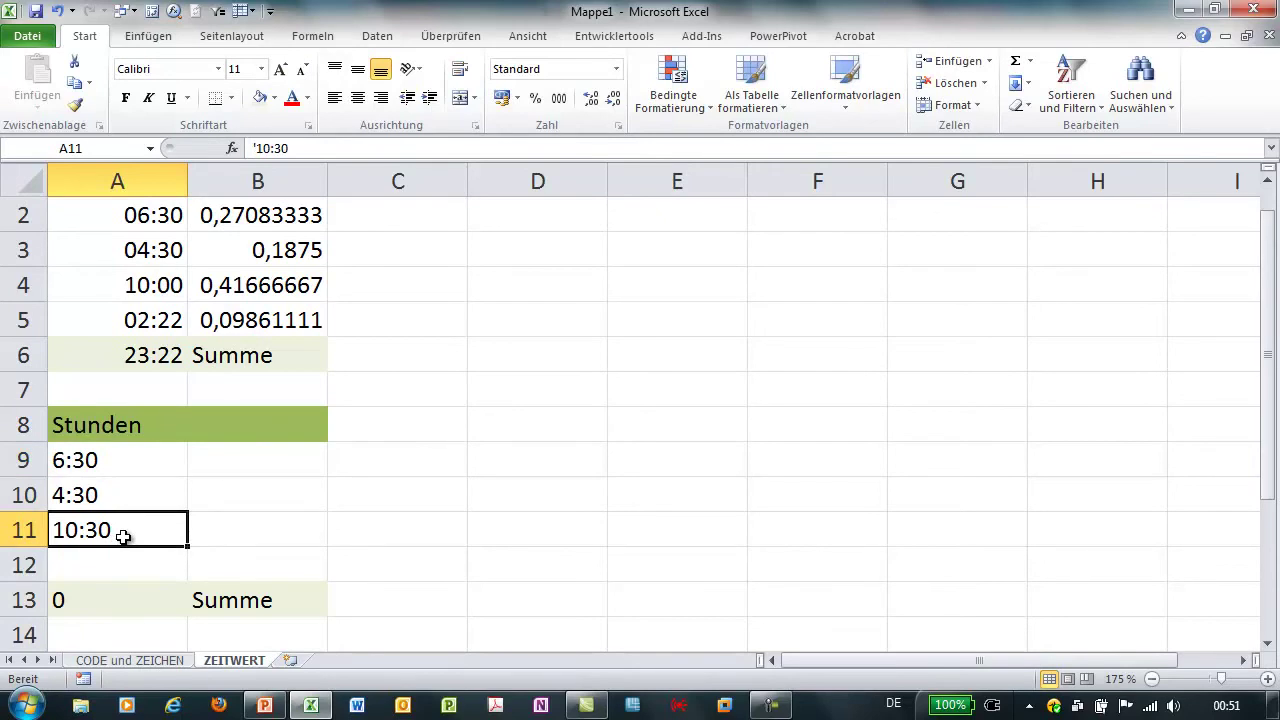
scroll(164, 529, "up", 1)
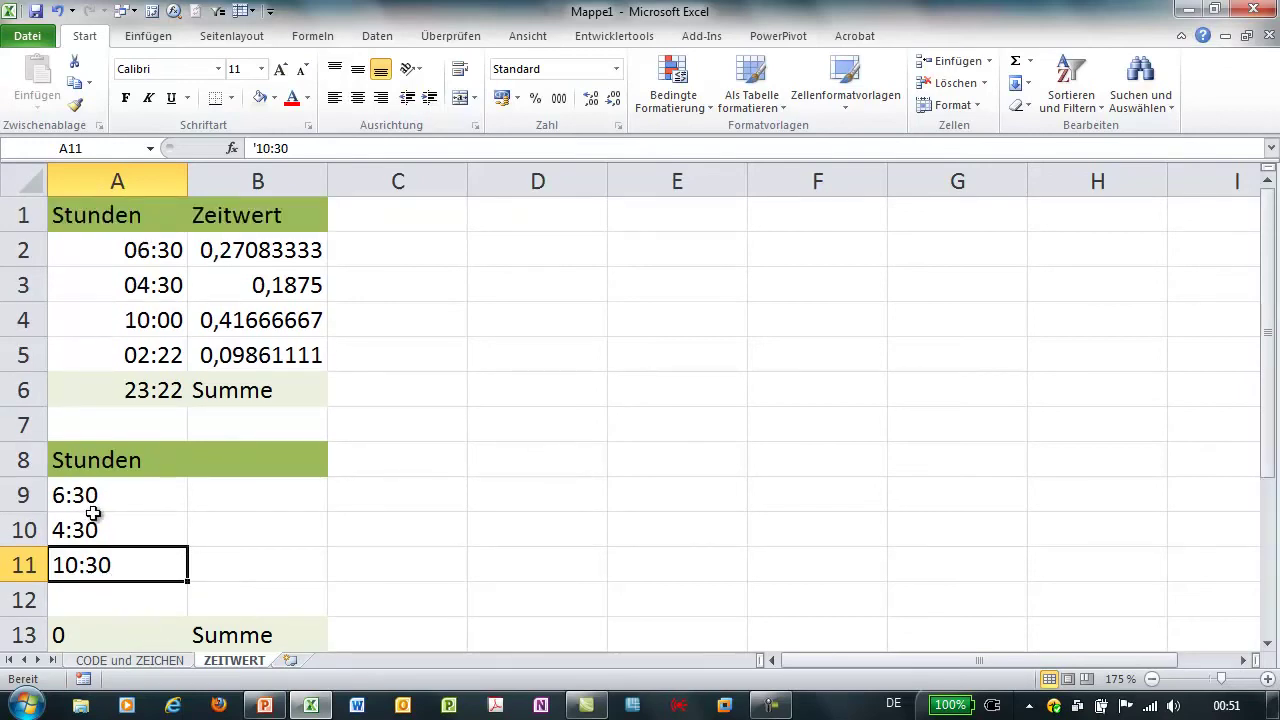
Step: Enter =ZEITWERT(A9) in B9 and fill it down to B11, giving 0,27083333, 0,1875 and 0,4375
left_click(239, 522)
left_click(241, 502)
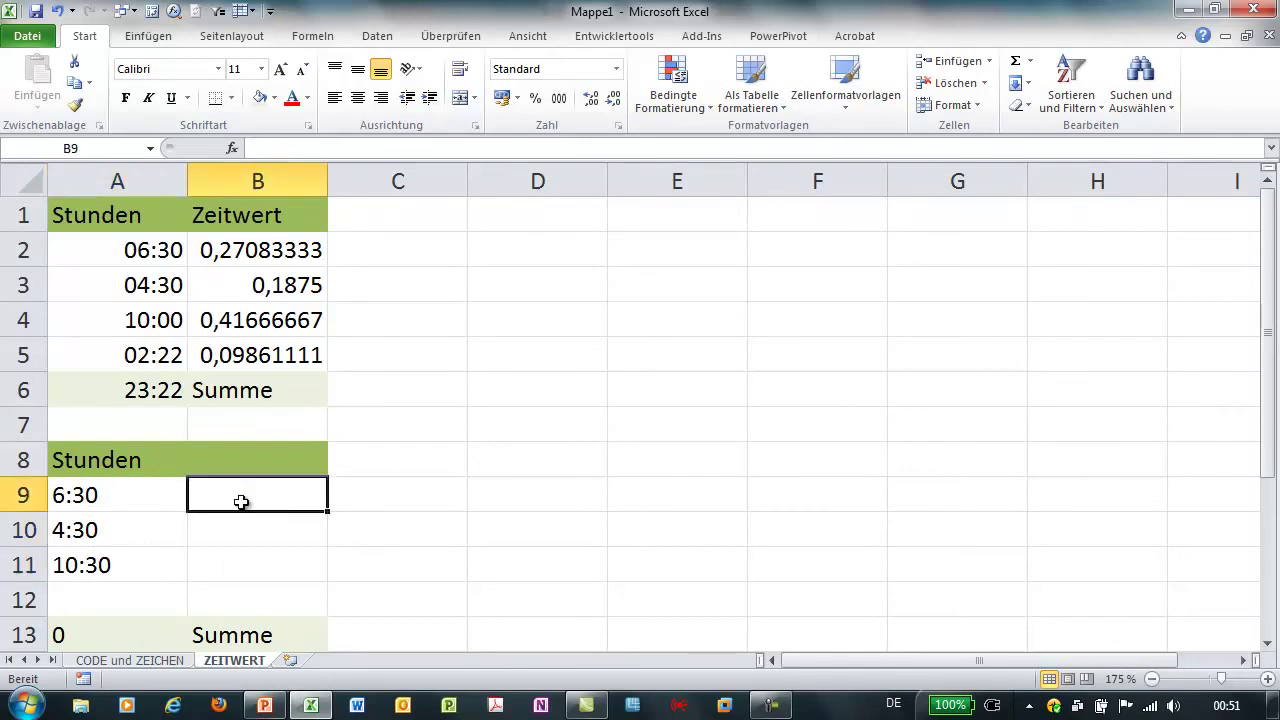
type("=")
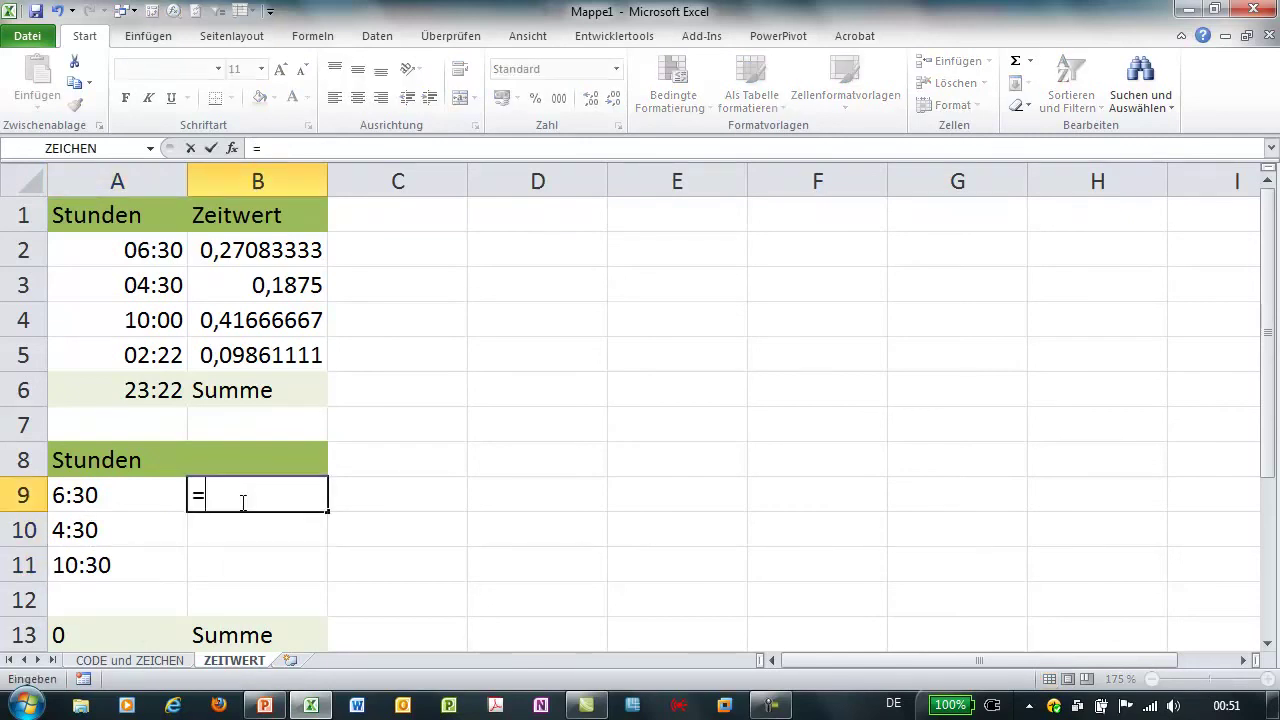
type("zeit")
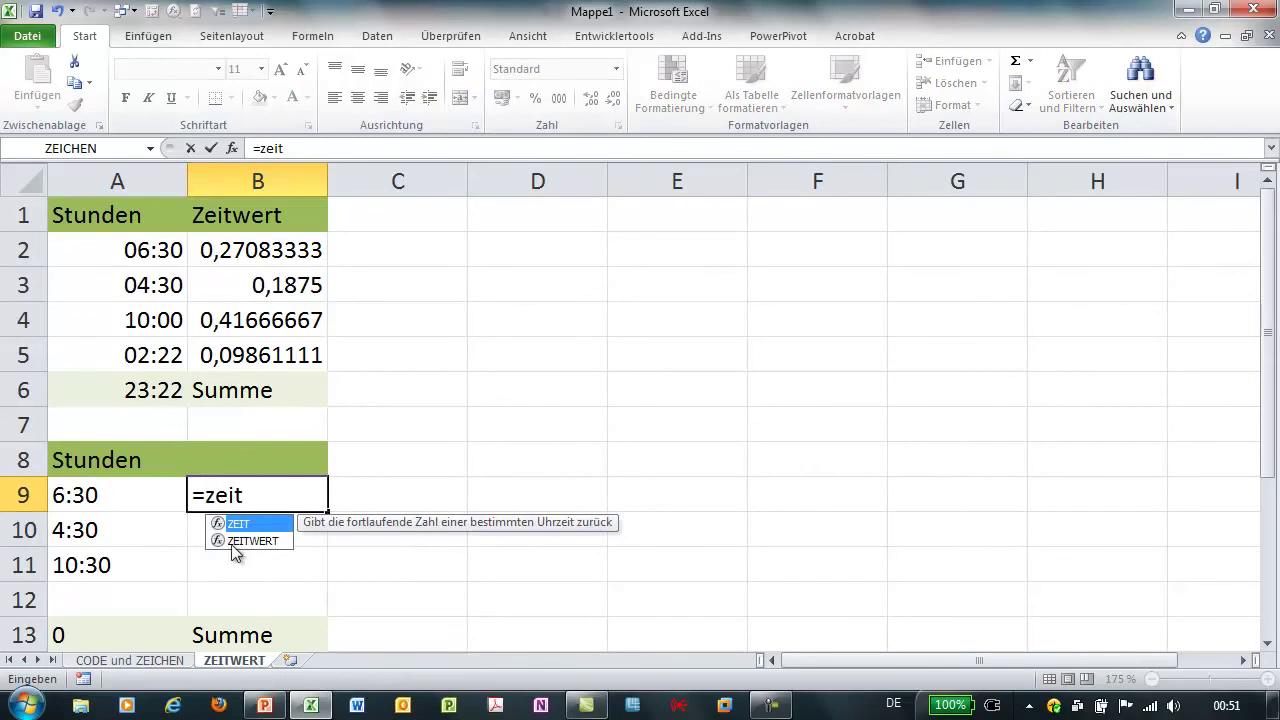
double_click(236, 543)
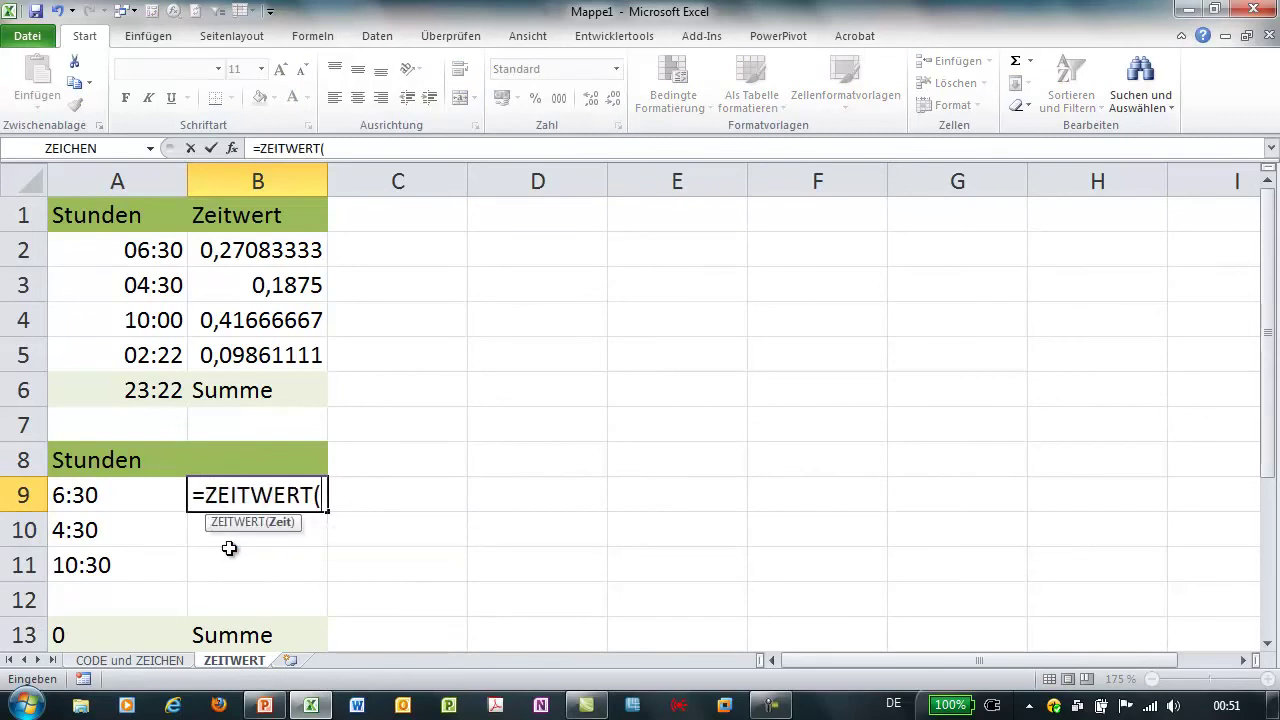
left_click(233, 150)
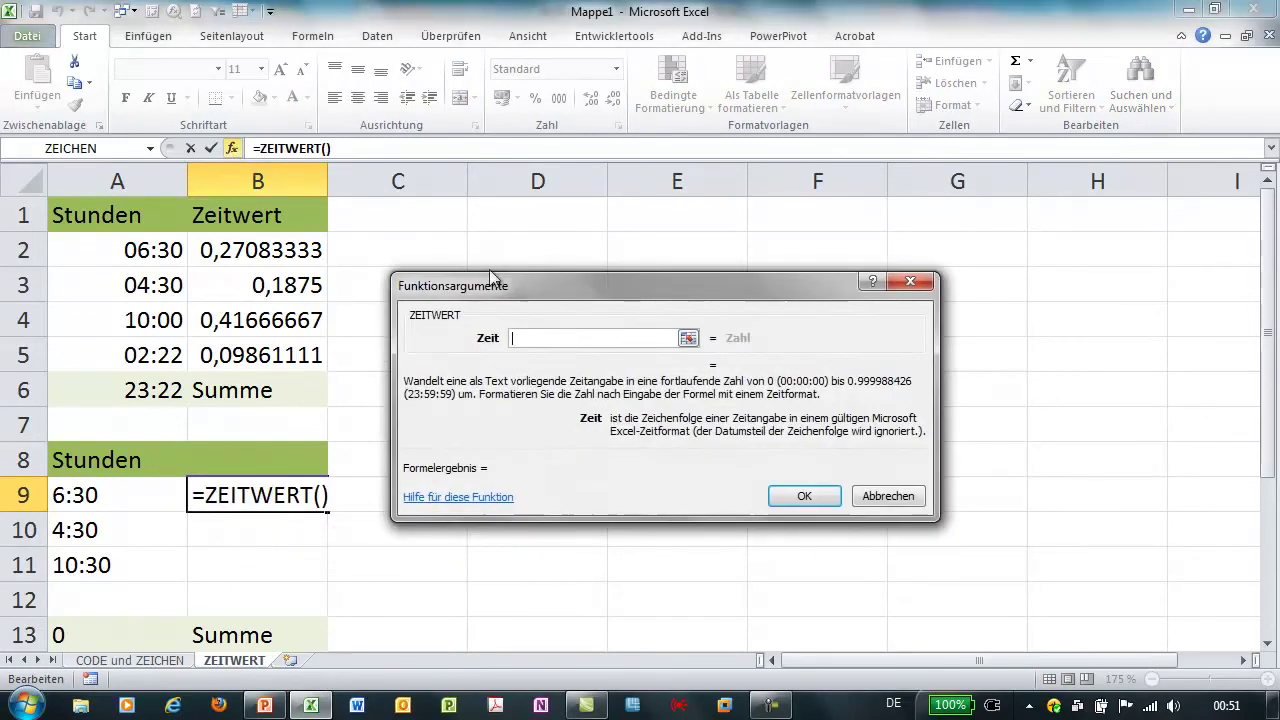
left_click_drag(544, 288, 526, 242)
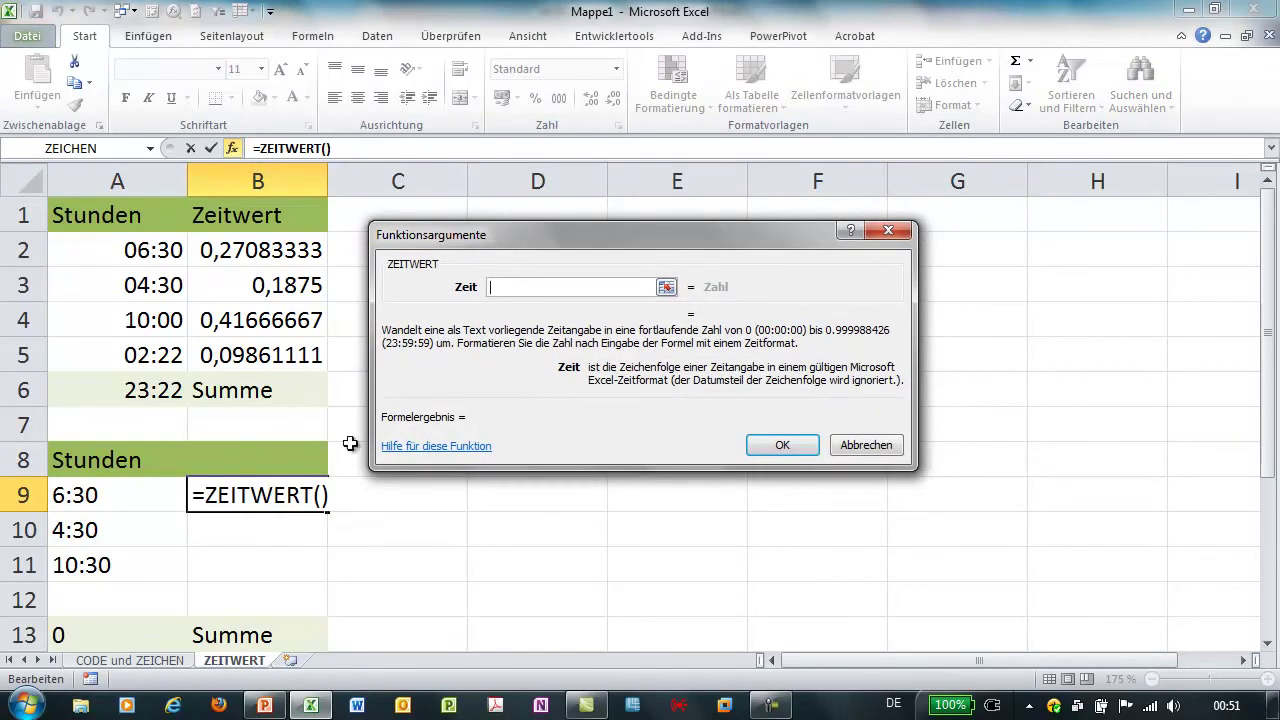
left_click(118, 504)
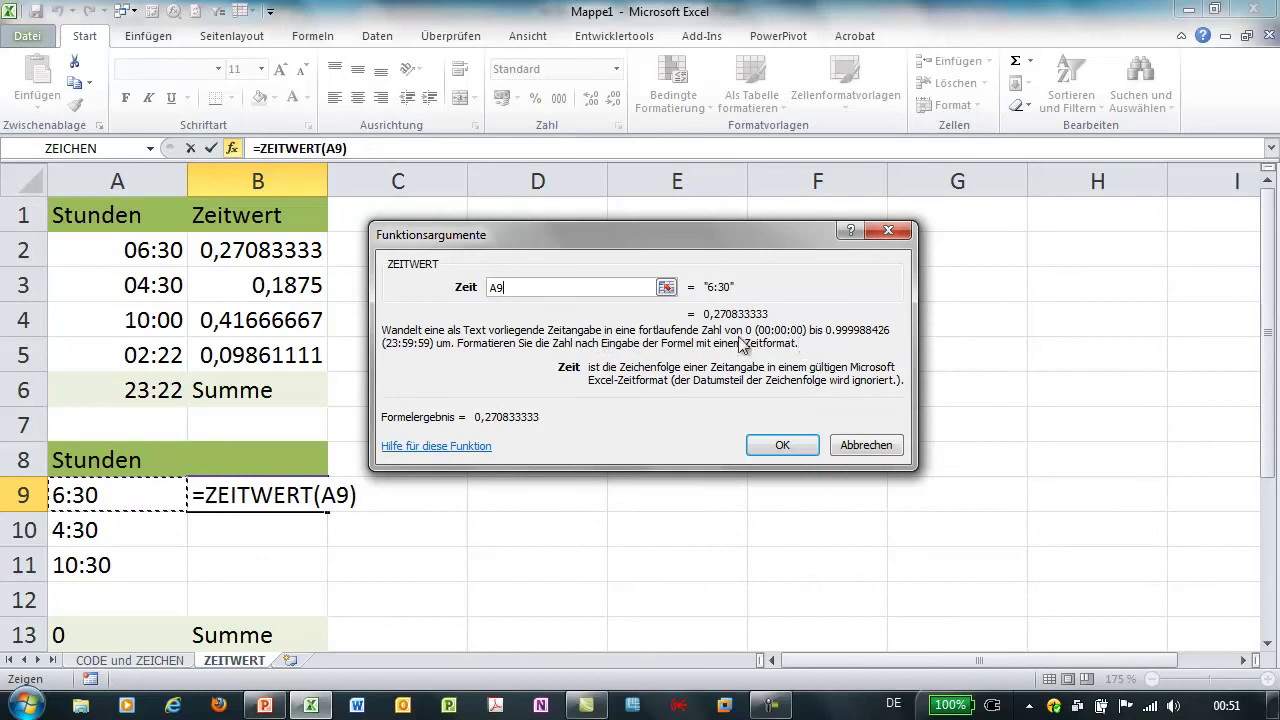
left_click(760, 445)
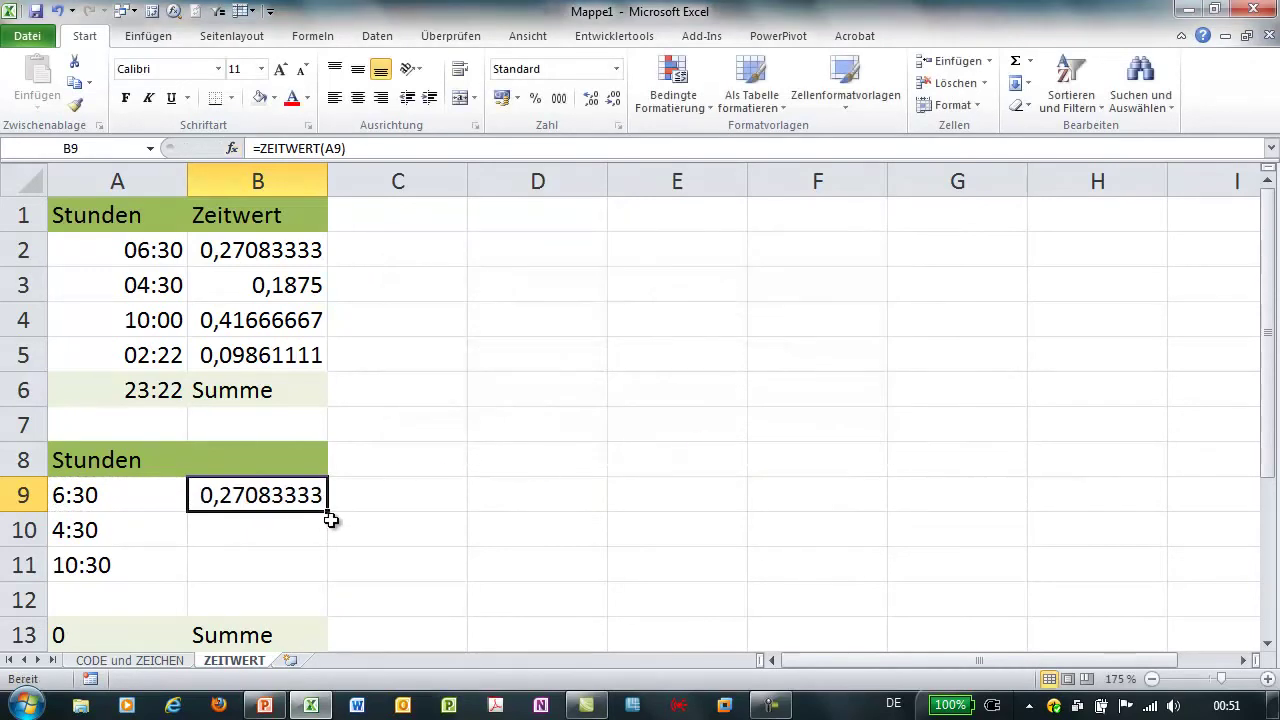
left_click_drag(328, 512, 330, 580)
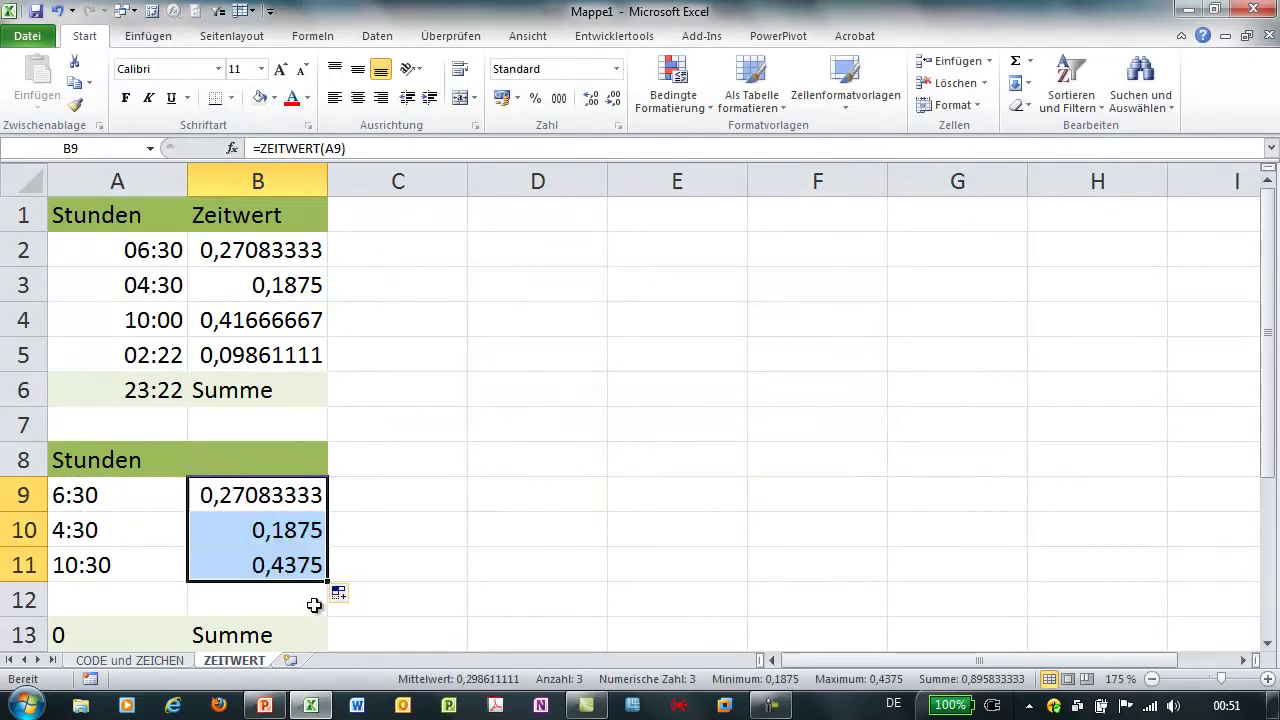
Step: Change the time in A11 from 10:30 to 10:00 and clear the 0 in A13
left_click(92, 567)
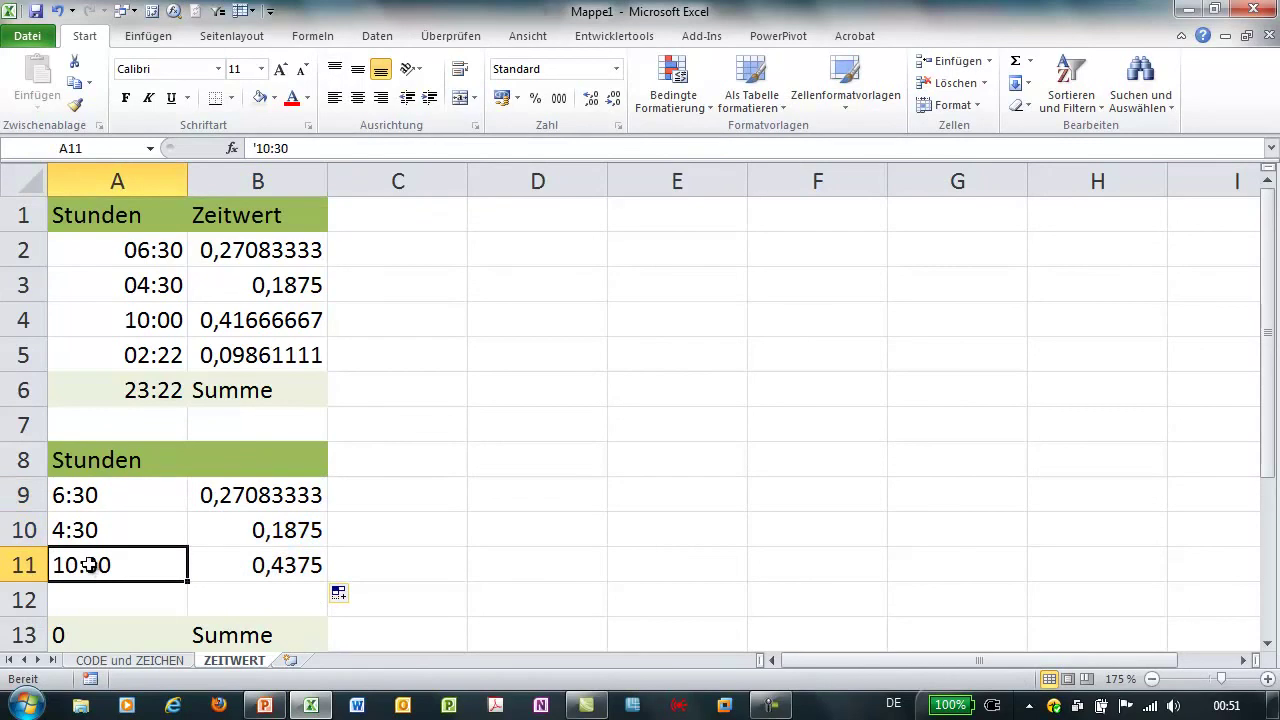
double_click(90, 565)
left_click_drag(91, 565, 147, 563)
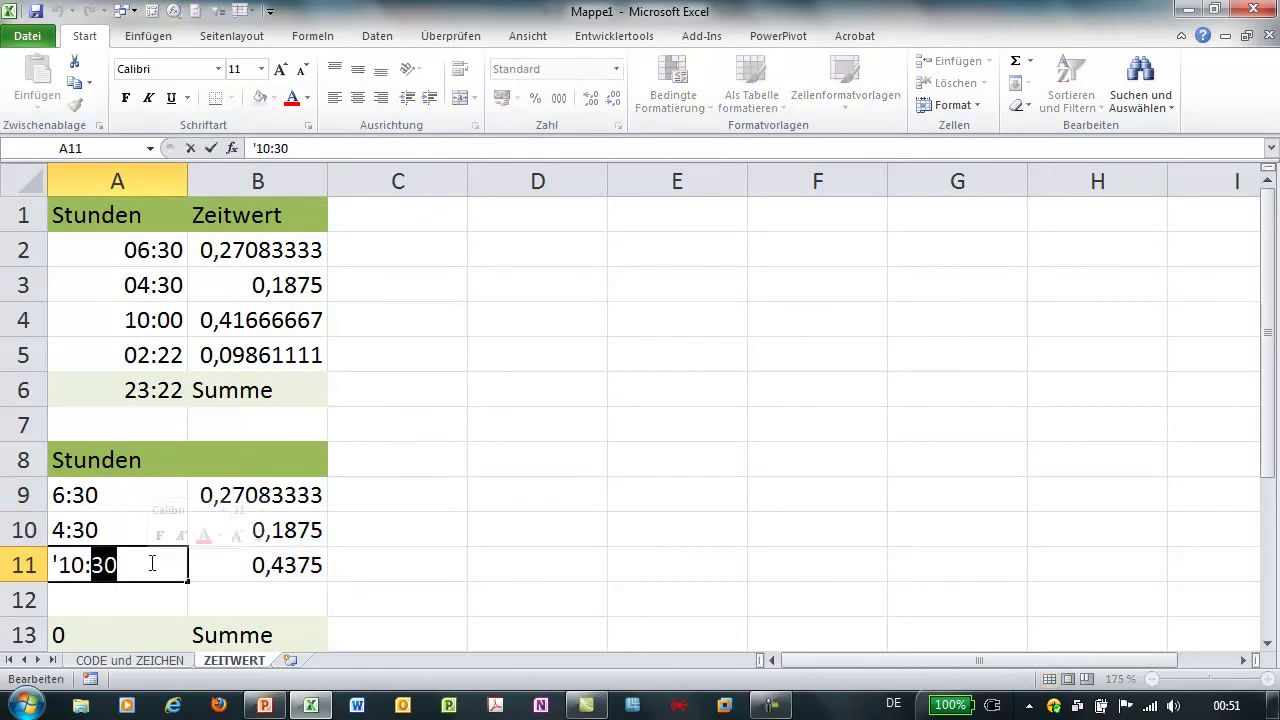
type("00")
key("Return")
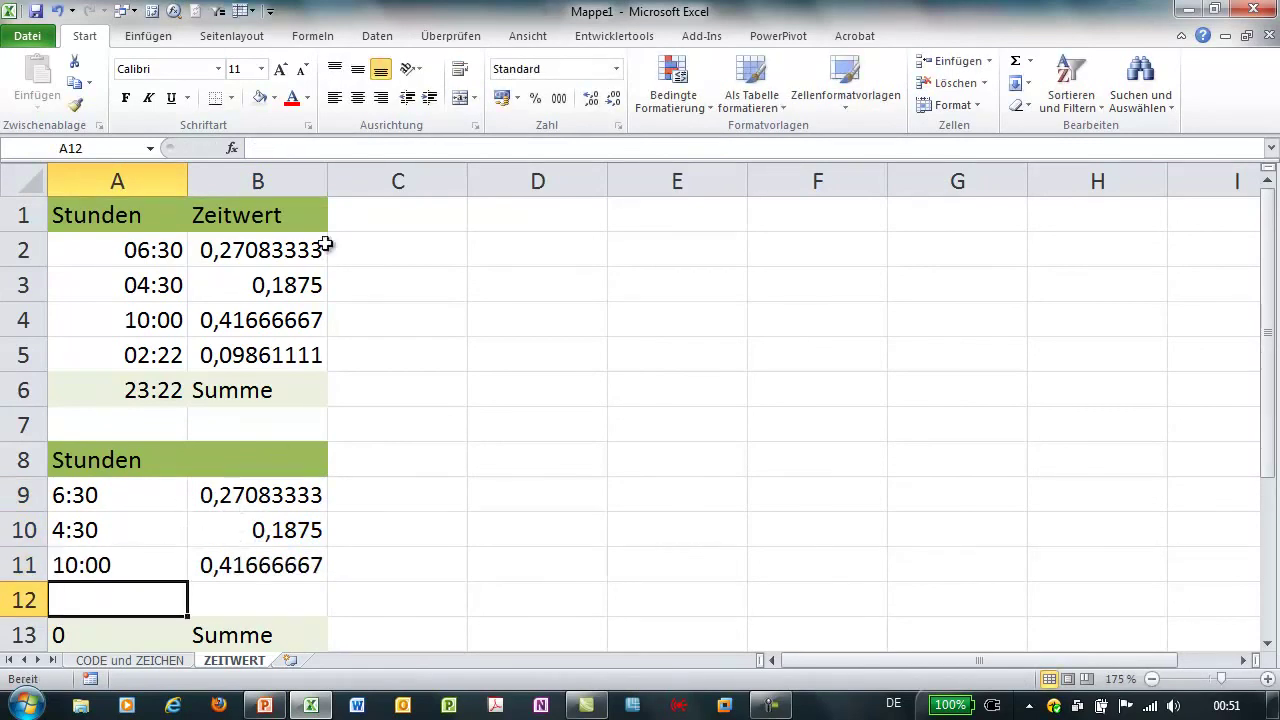
key("Down")
key("Delete")
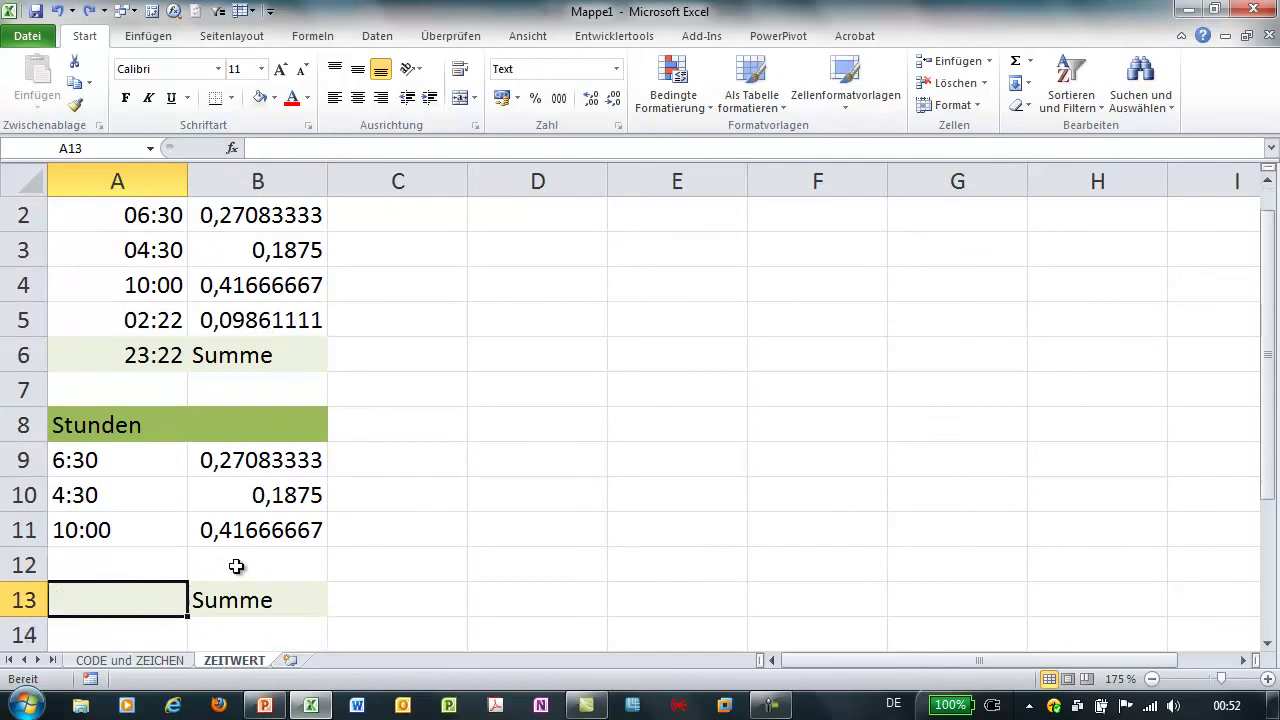
Step: Total B9:B11 in B12 with an AutoSum formula
left_click(240, 566)
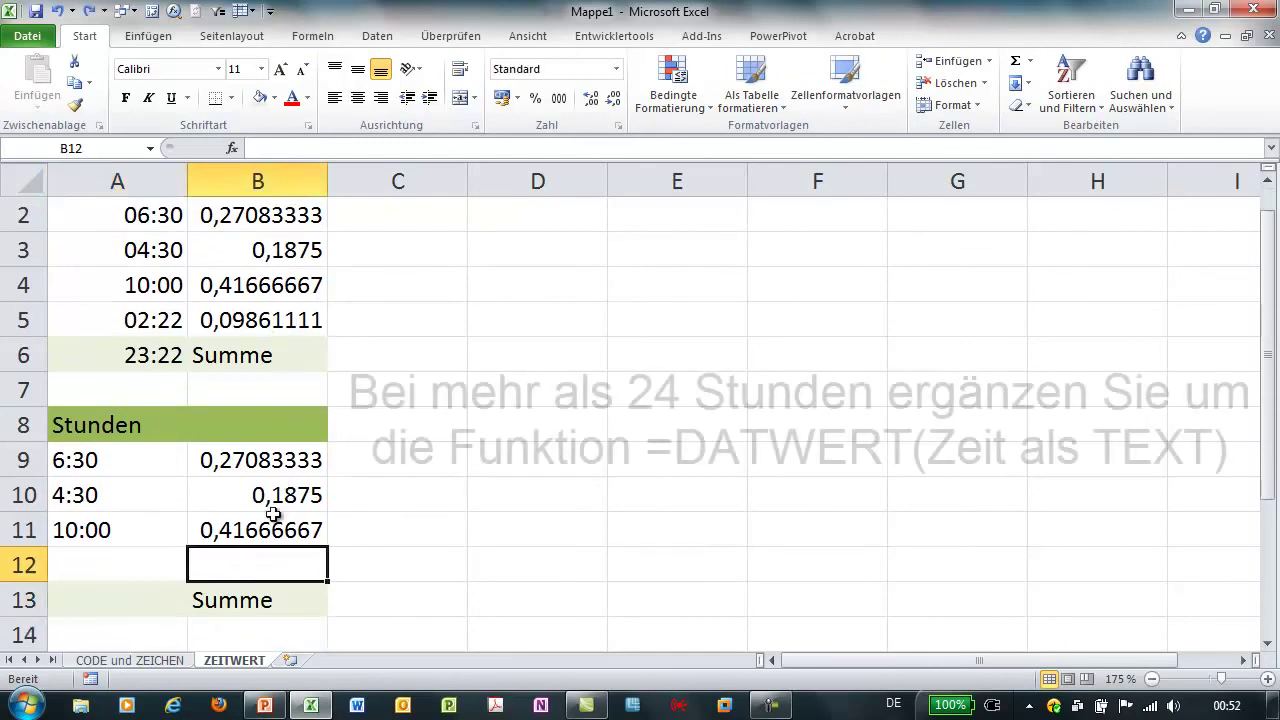
left_click(1015, 60)
key("Return")
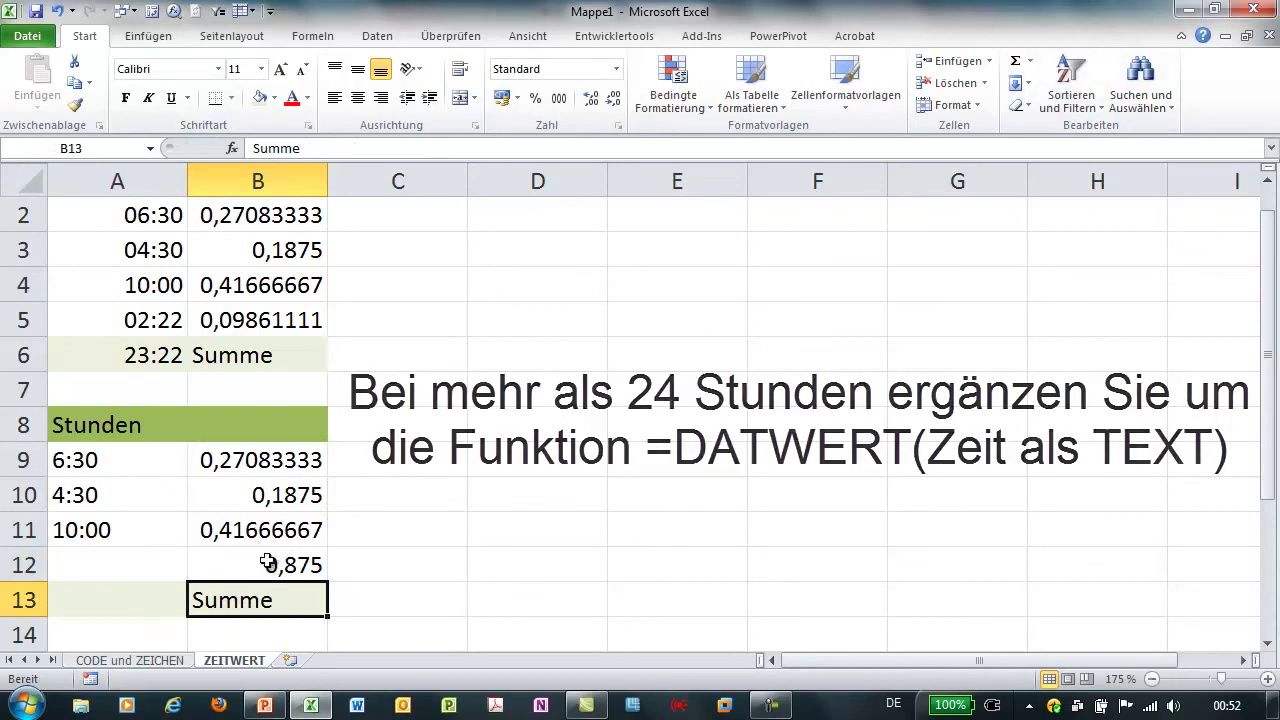
Step: Format B9:B12 as Zeit so the total shows 21:00:00
left_click_drag(267, 565, 278, 462)
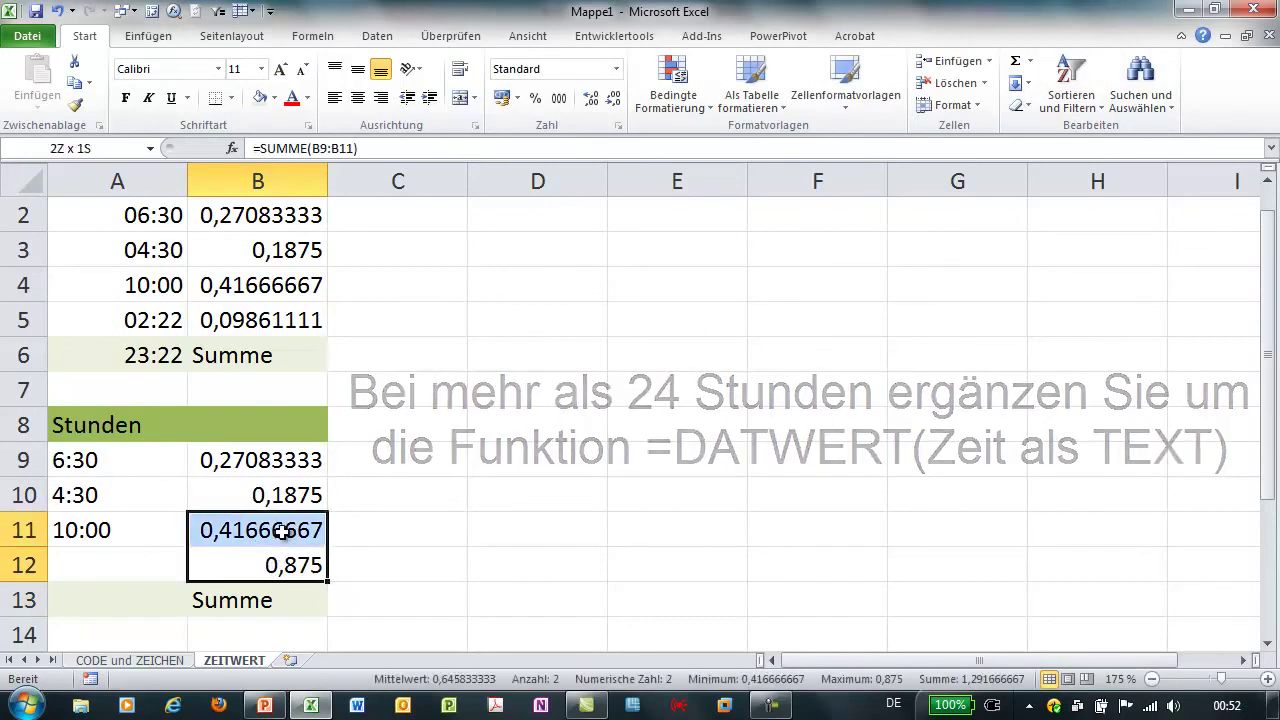
left_click(616, 69)
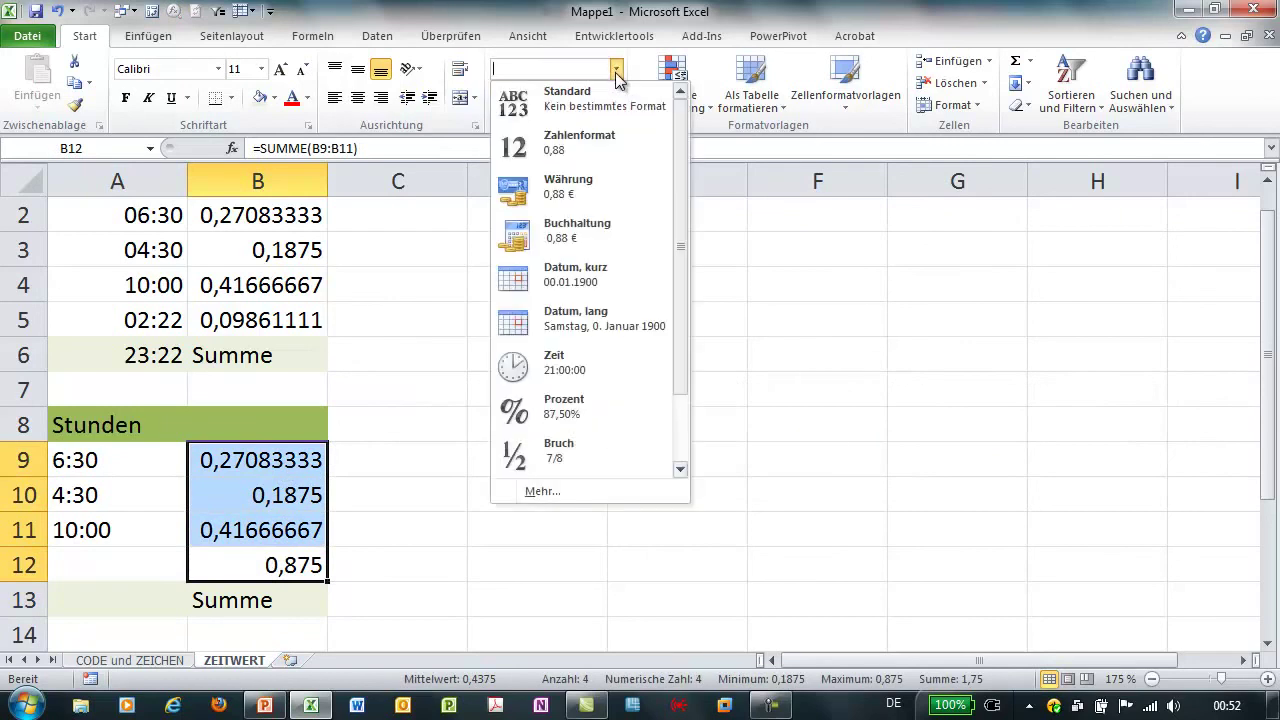
left_click(556, 372)
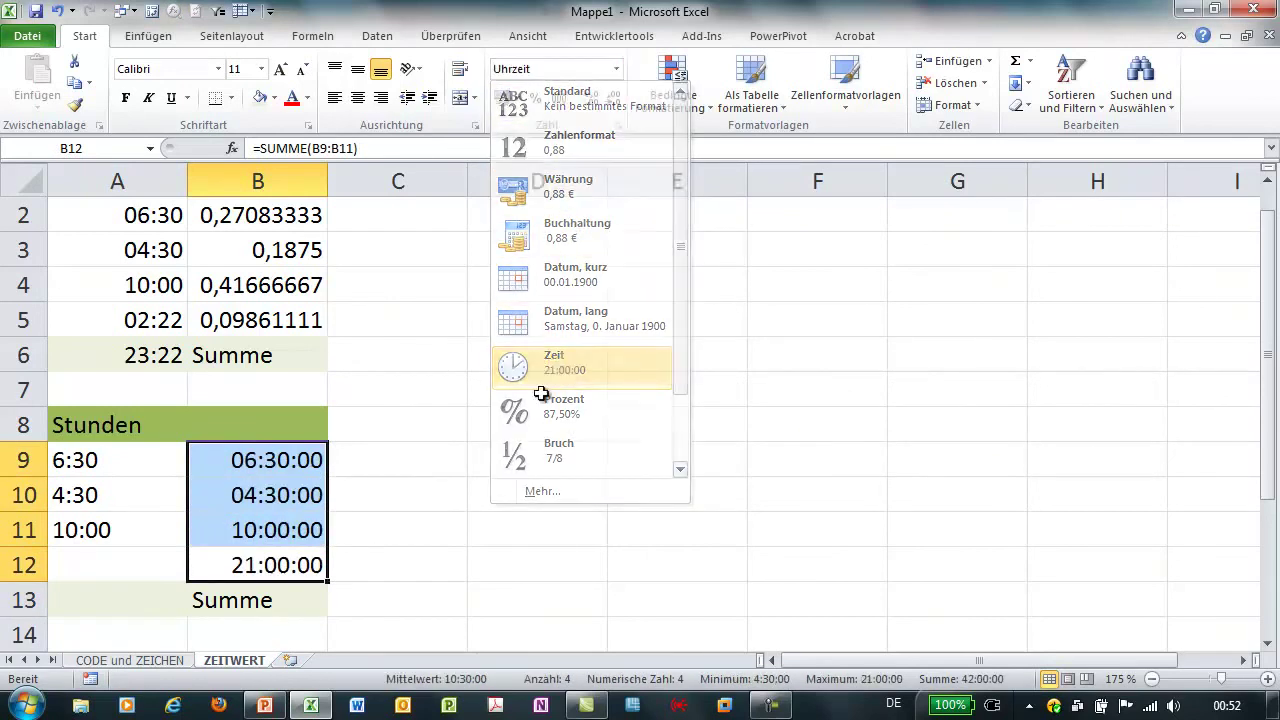